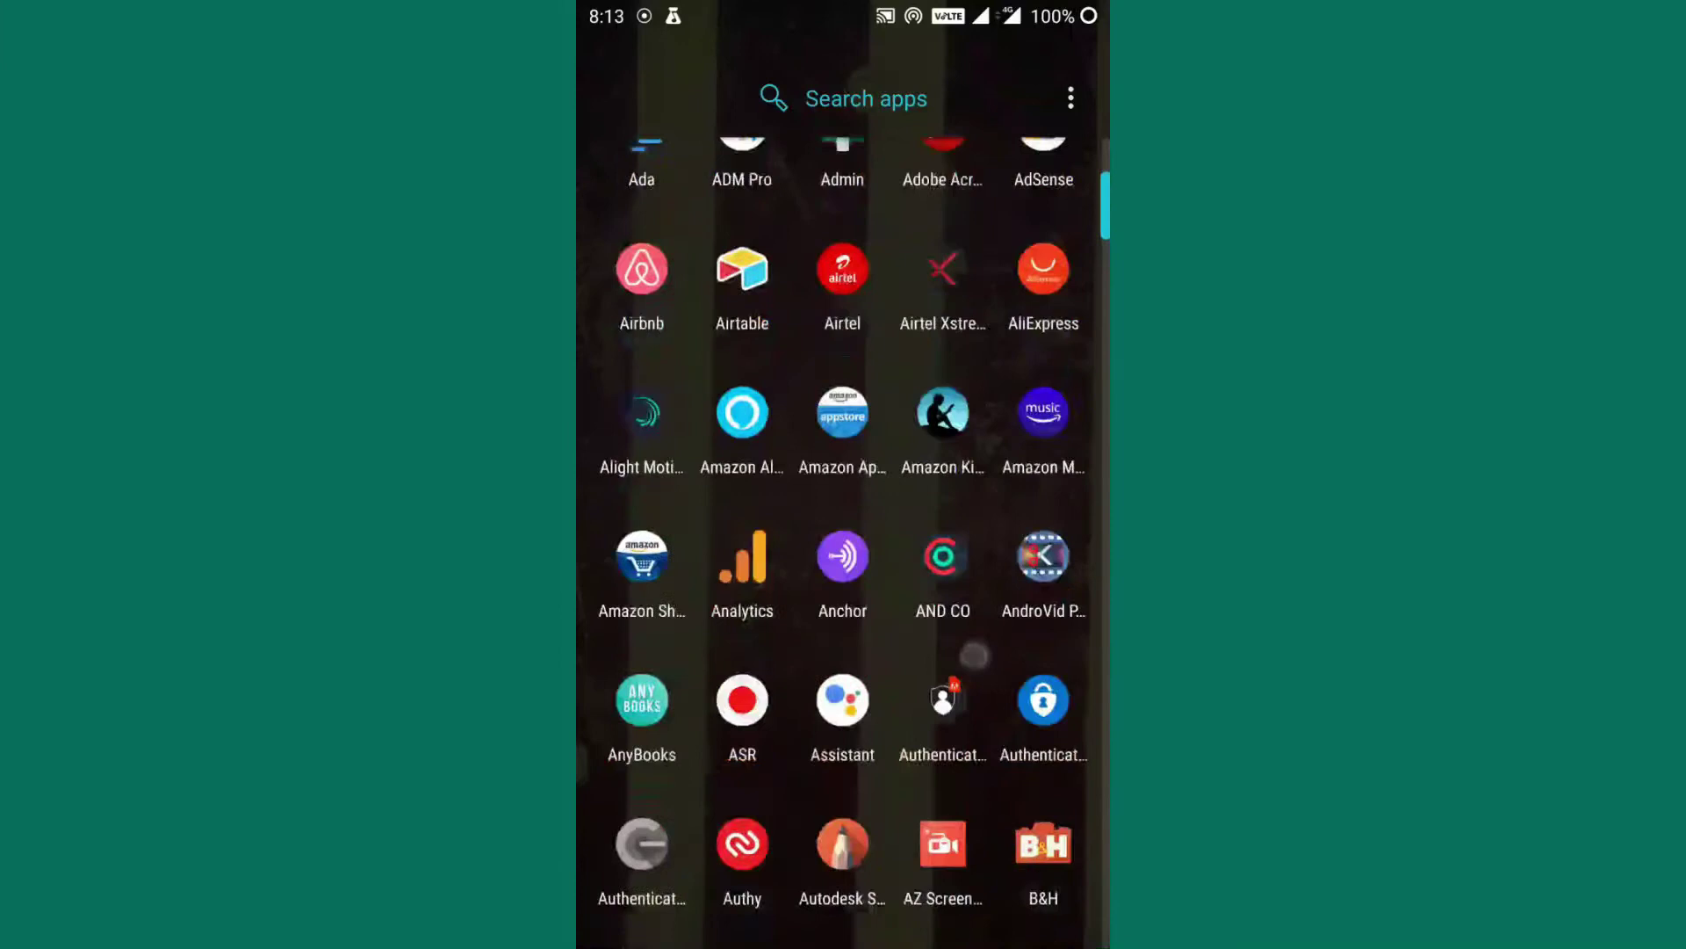
Find My Library in the app drawer by searching 'Mylibrar' and launch it.
click(843, 98)
text(My)
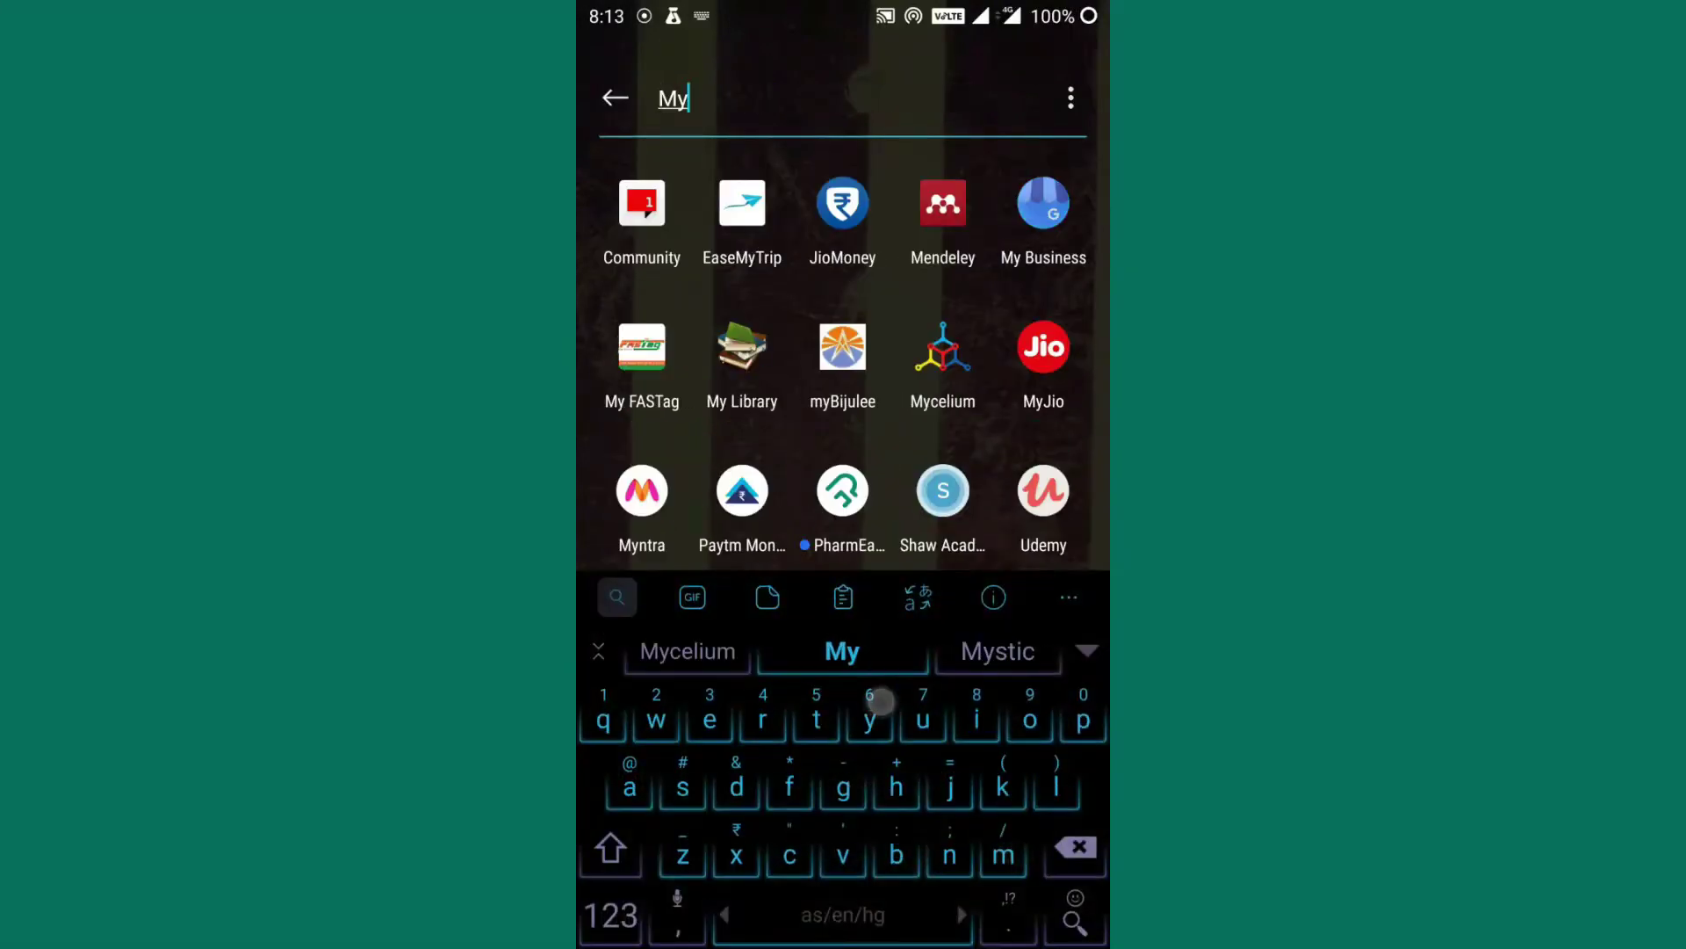
text(librar)
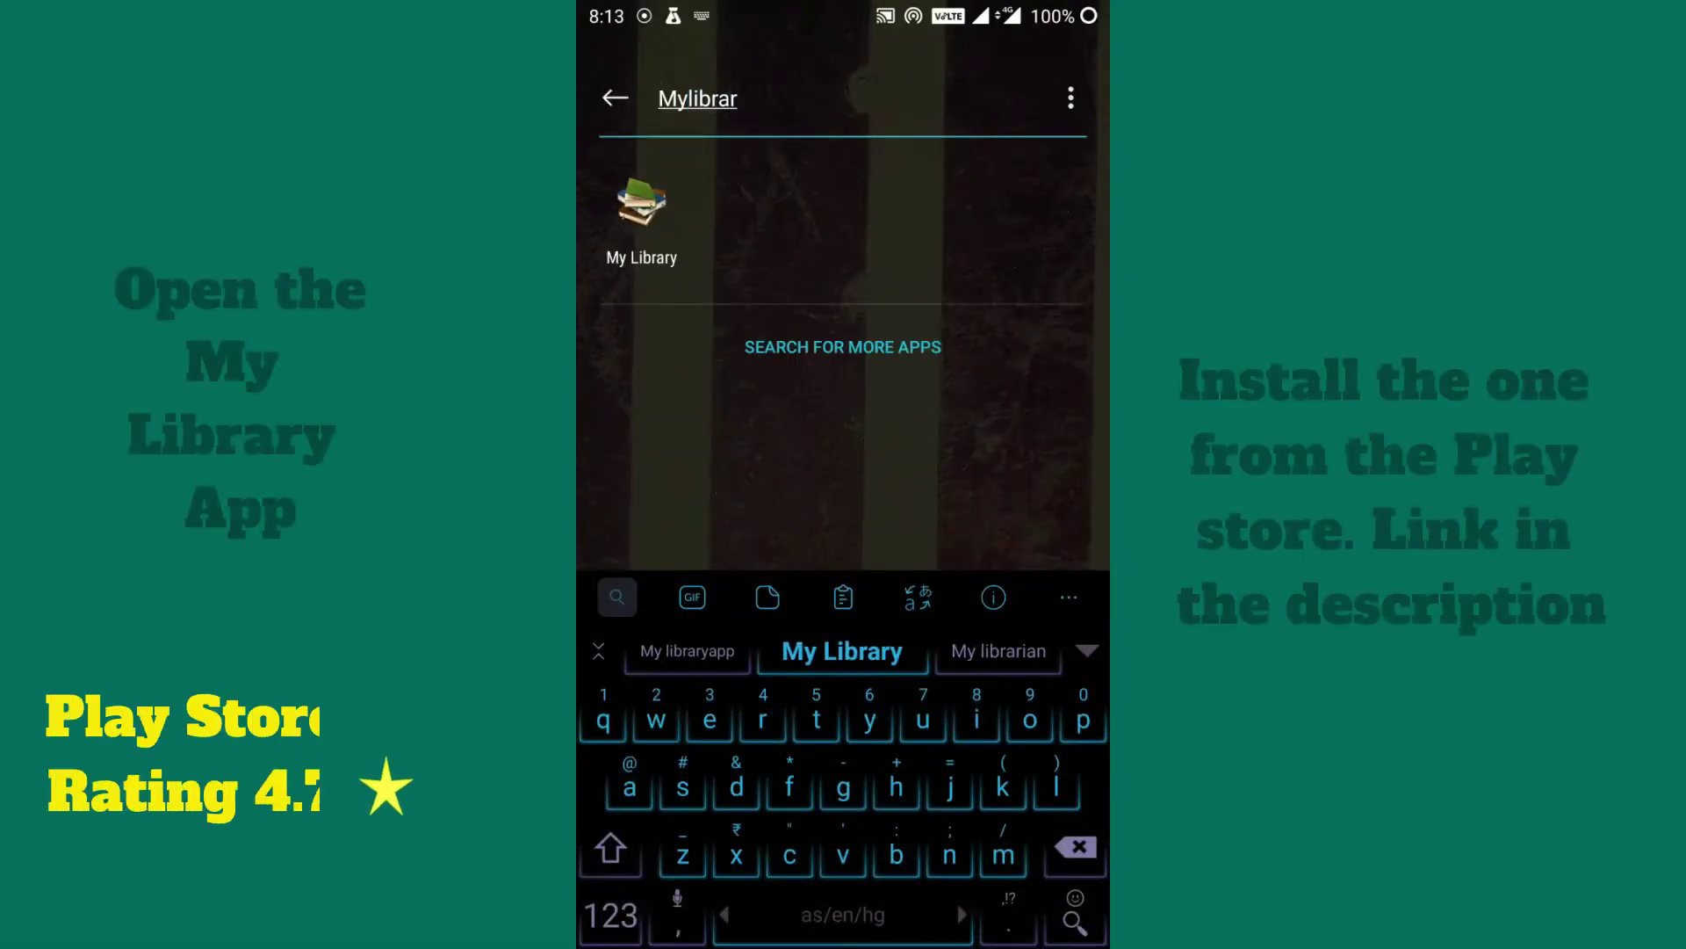
click(641, 202)
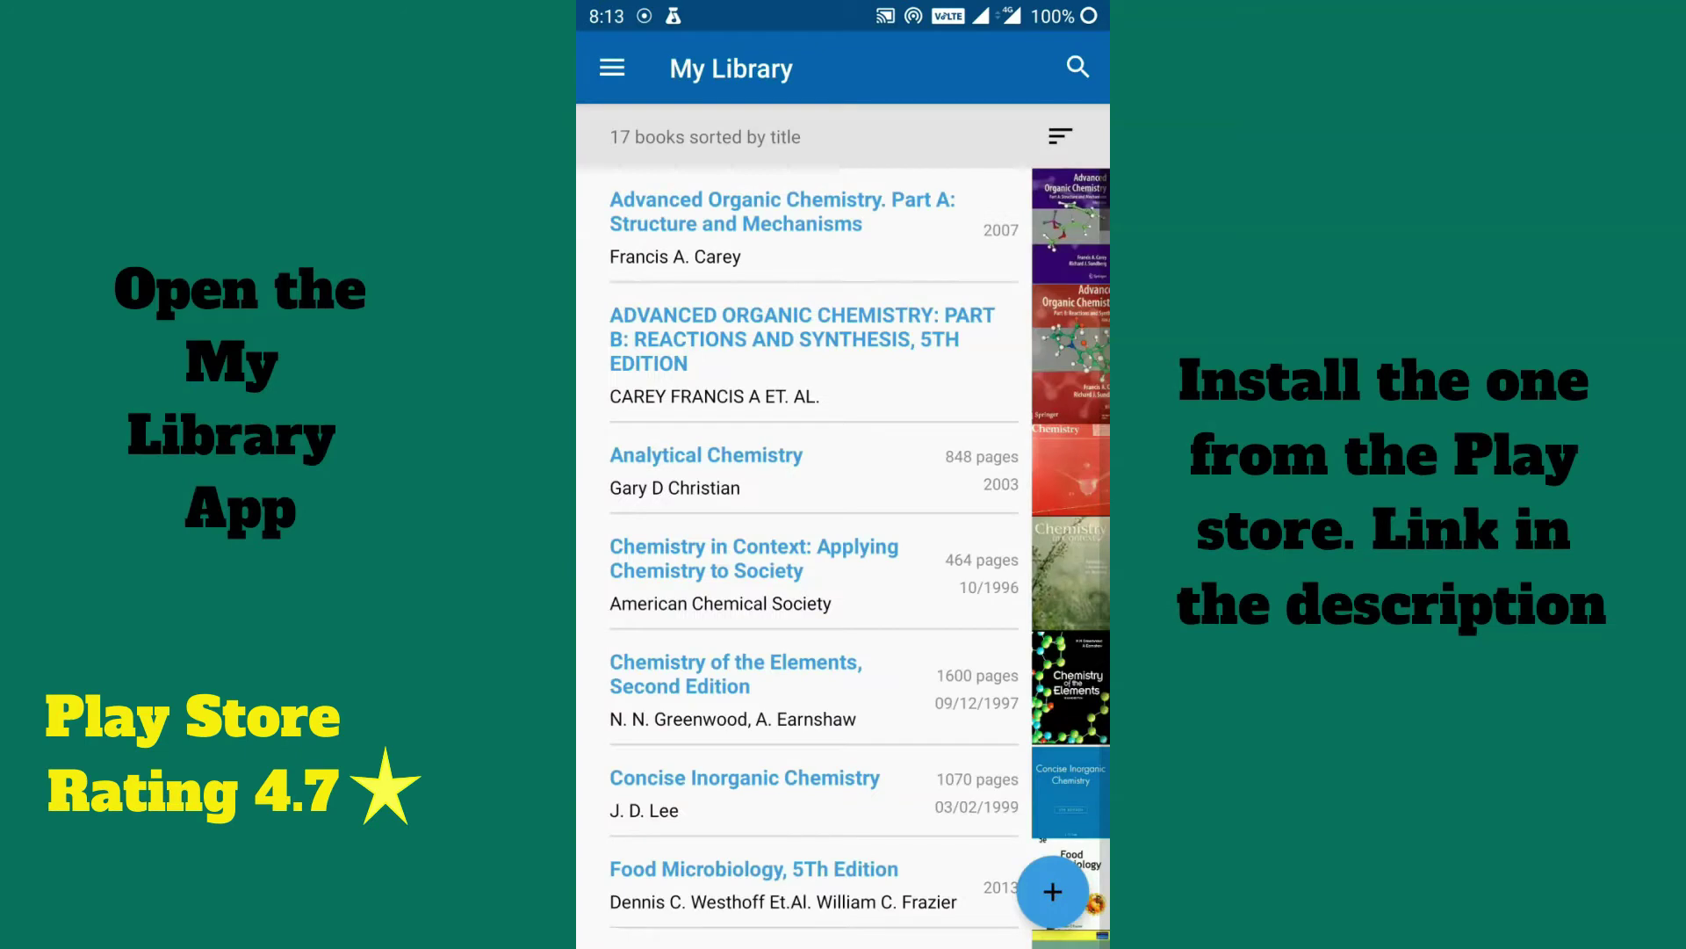
Open Inorganic Chemistry 4E, check its Notes tab, then return to the 17-book list.
drag(929, 650, 939, 299)
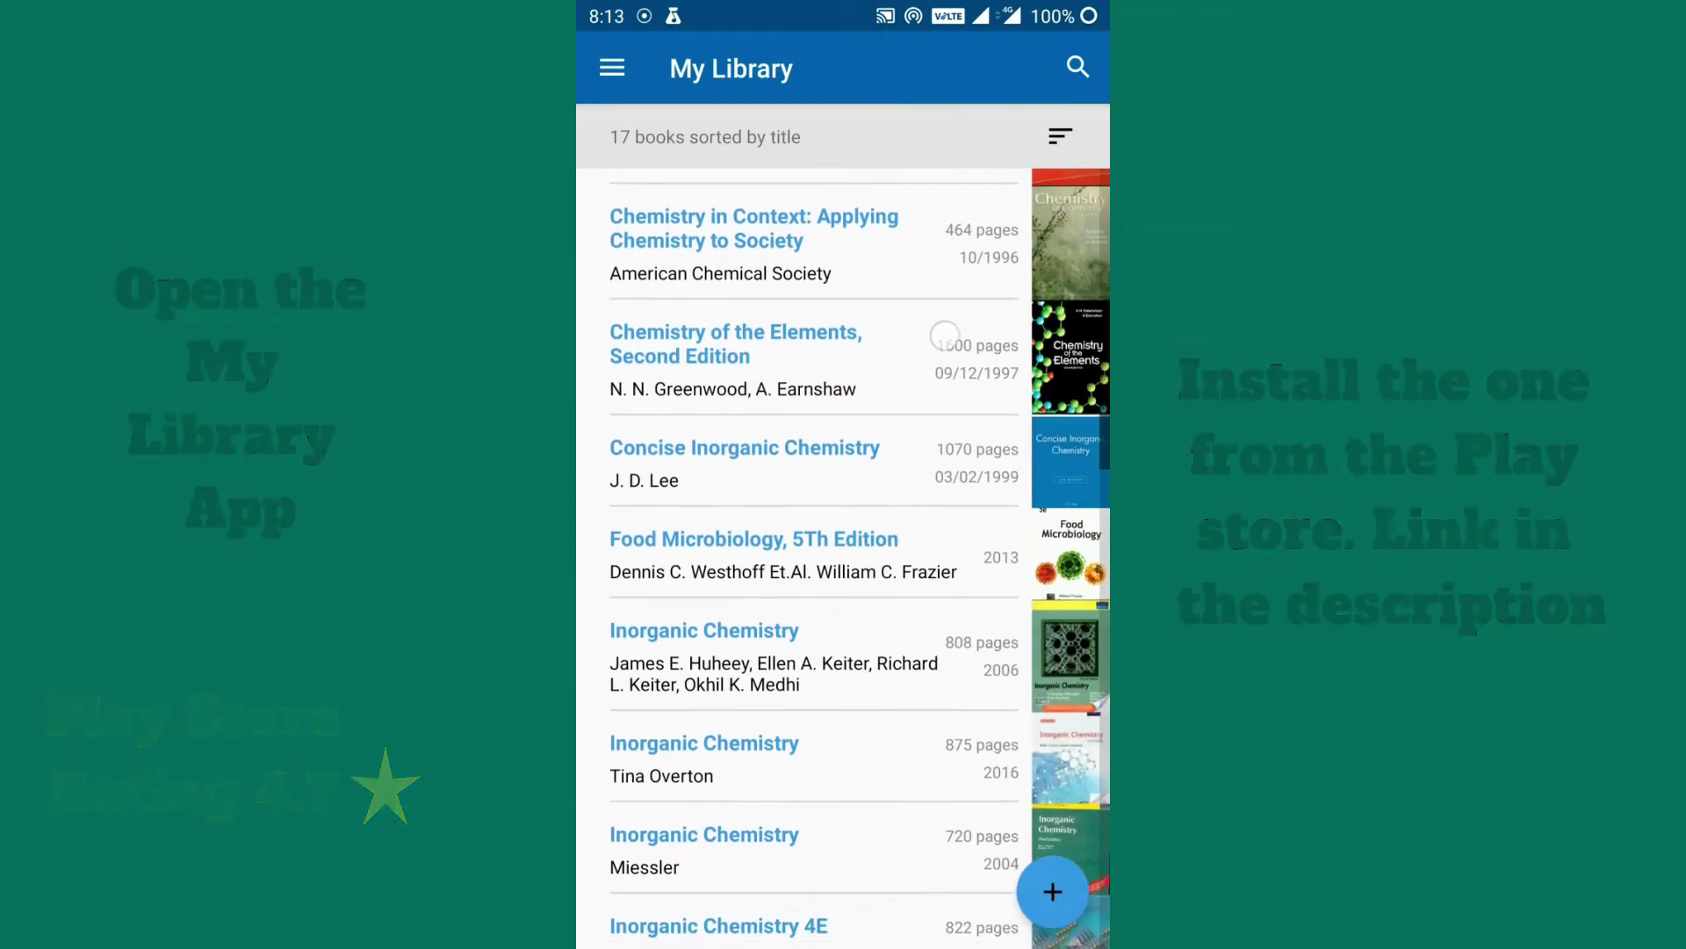
drag(886, 697, 888, 378)
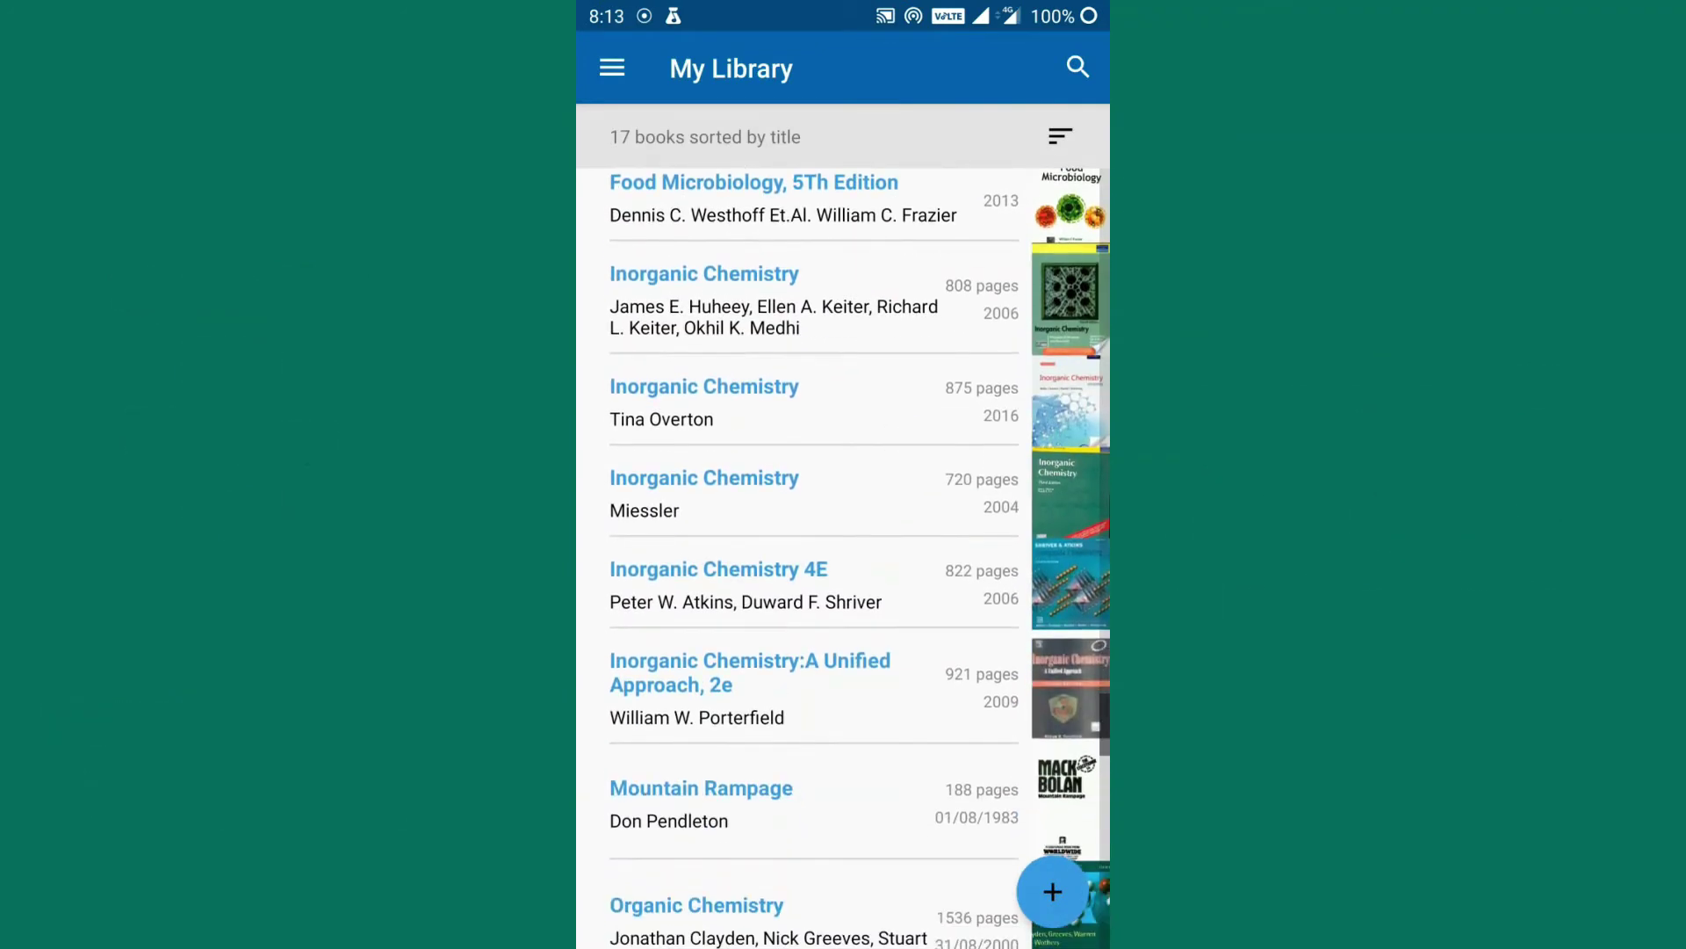
click(773, 430)
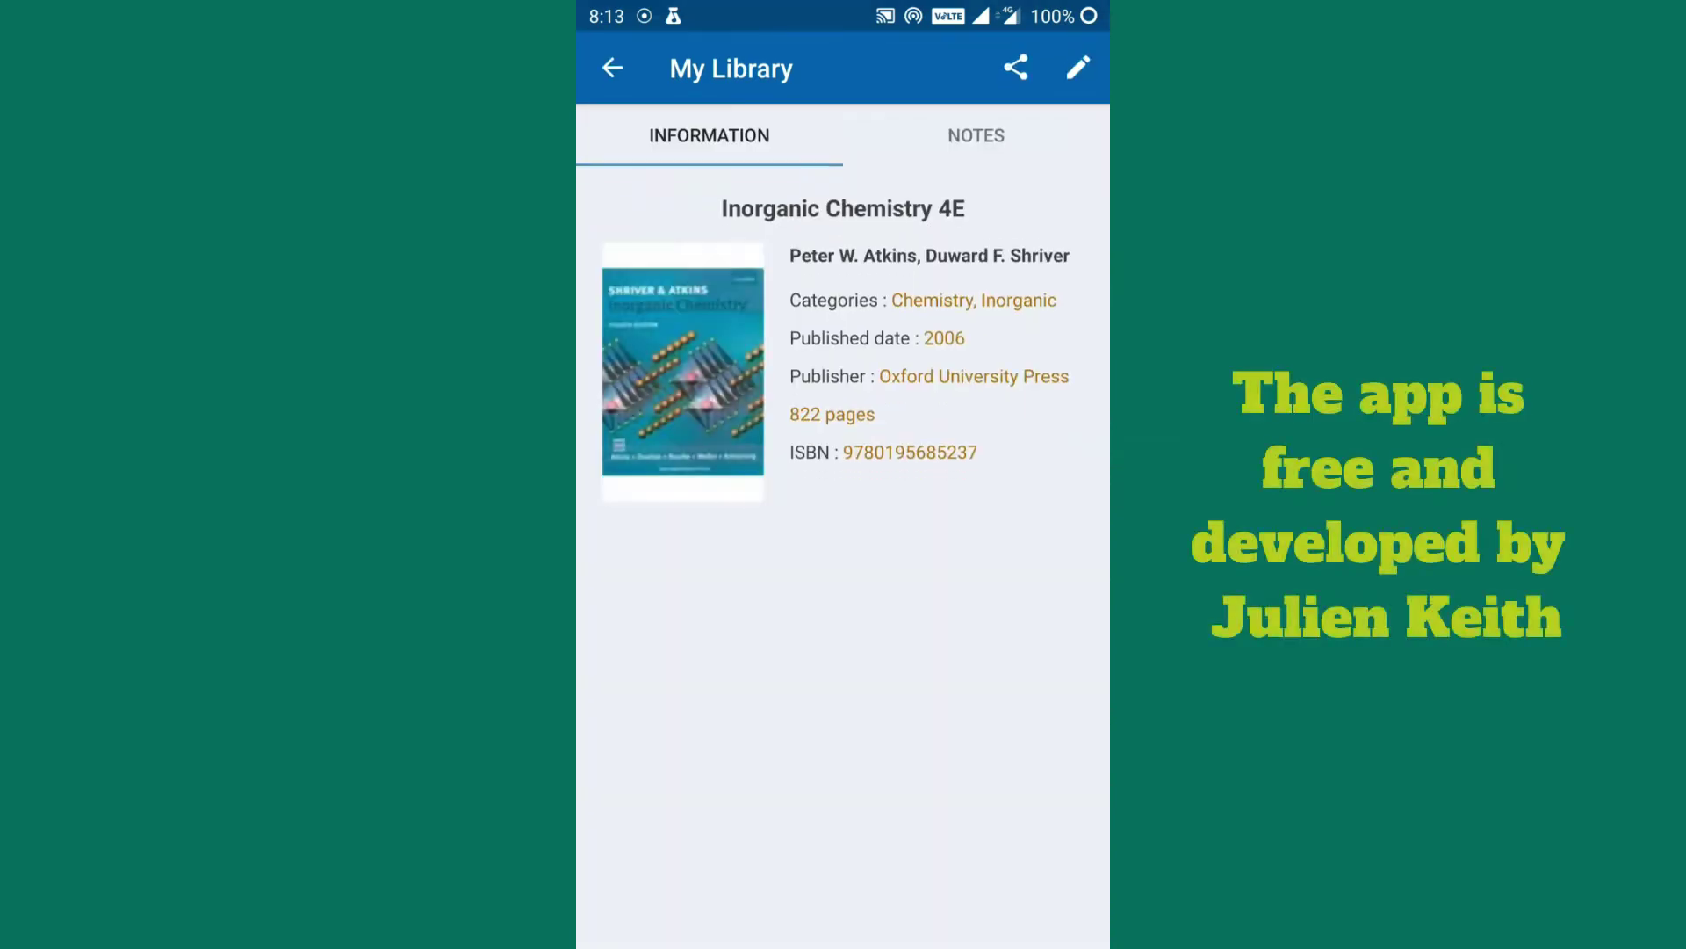
click(975, 135)
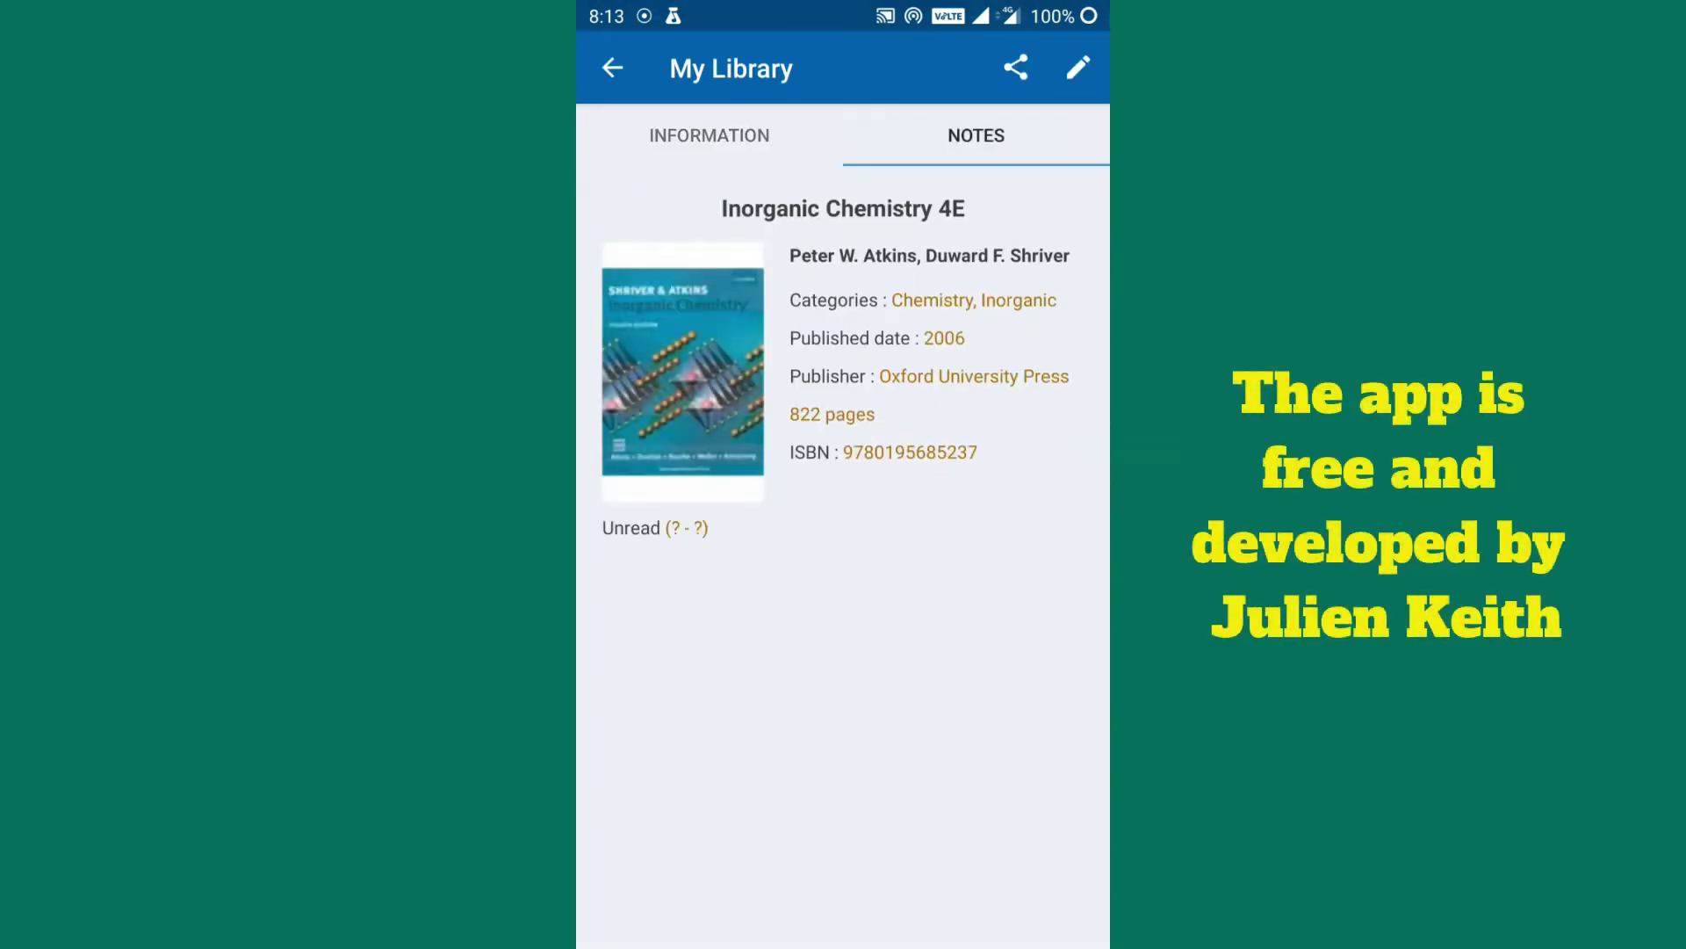
click(709, 135)
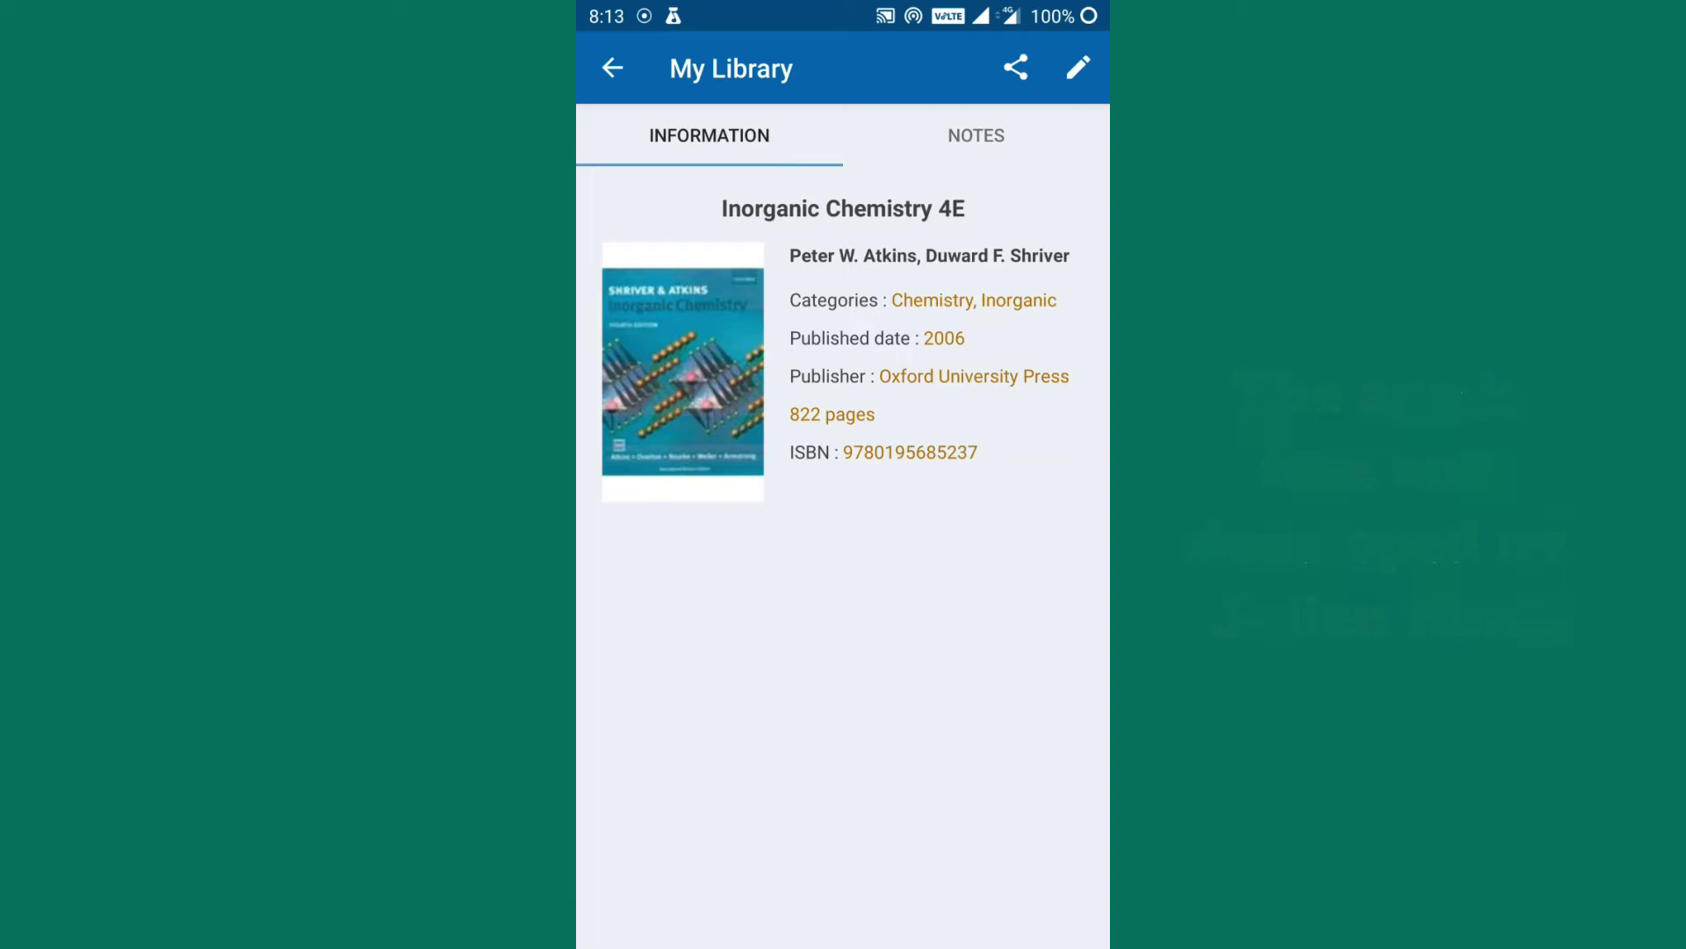
click(612, 68)
scroll(858, 594, up, 10)
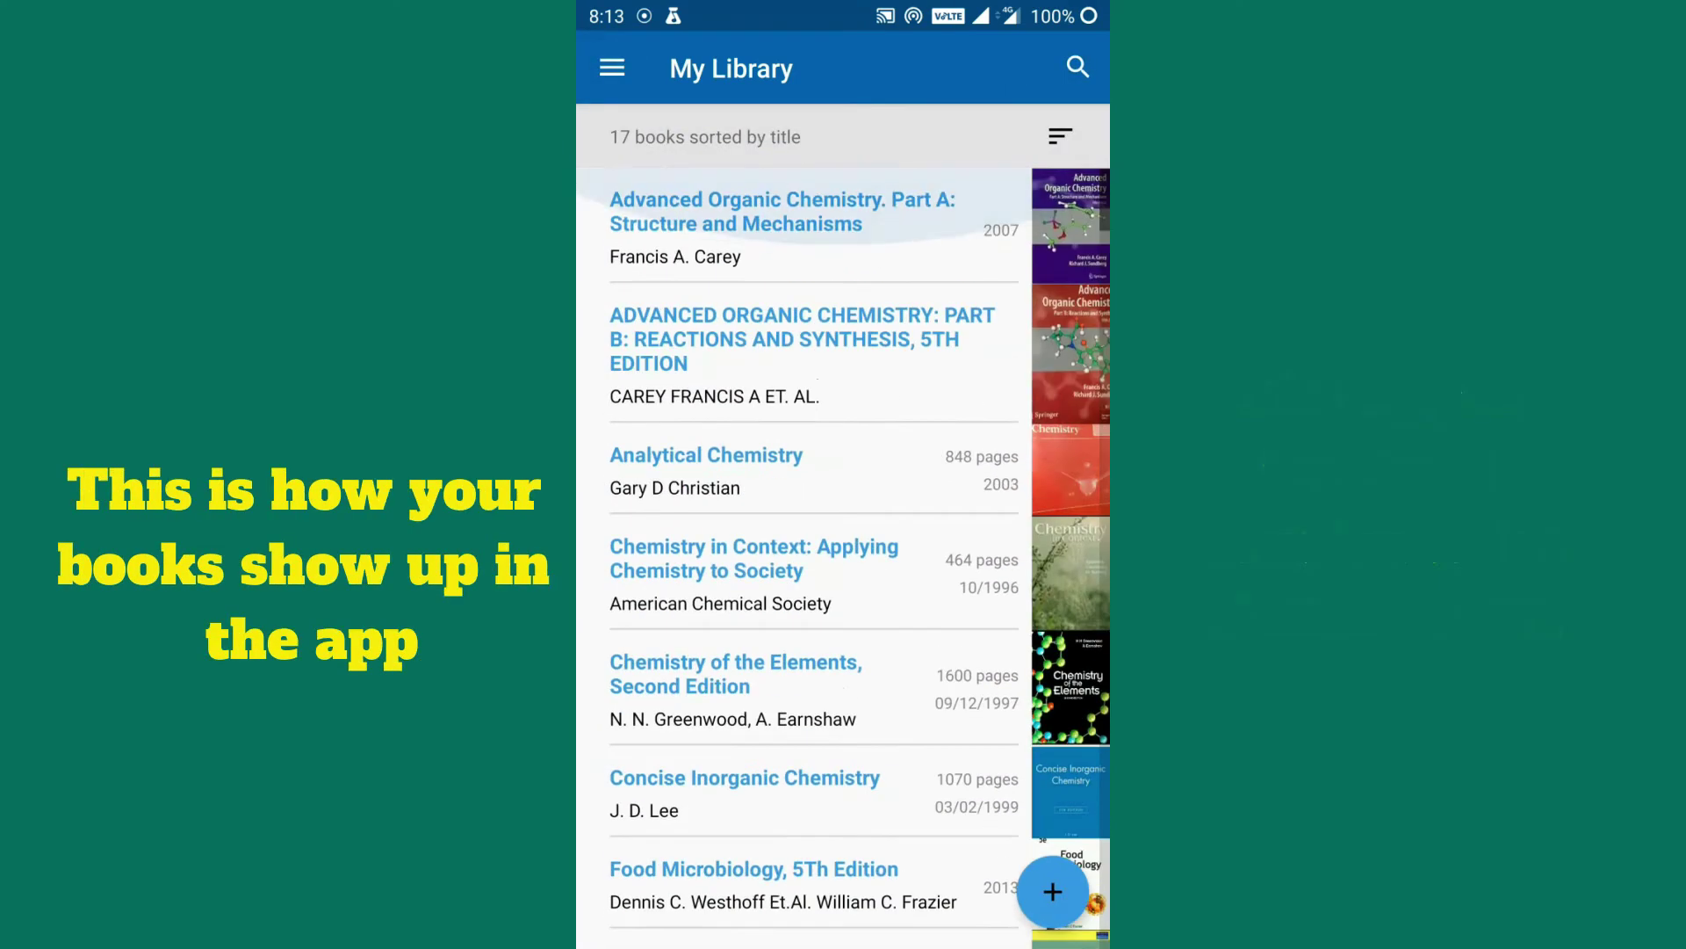
click(613, 67)
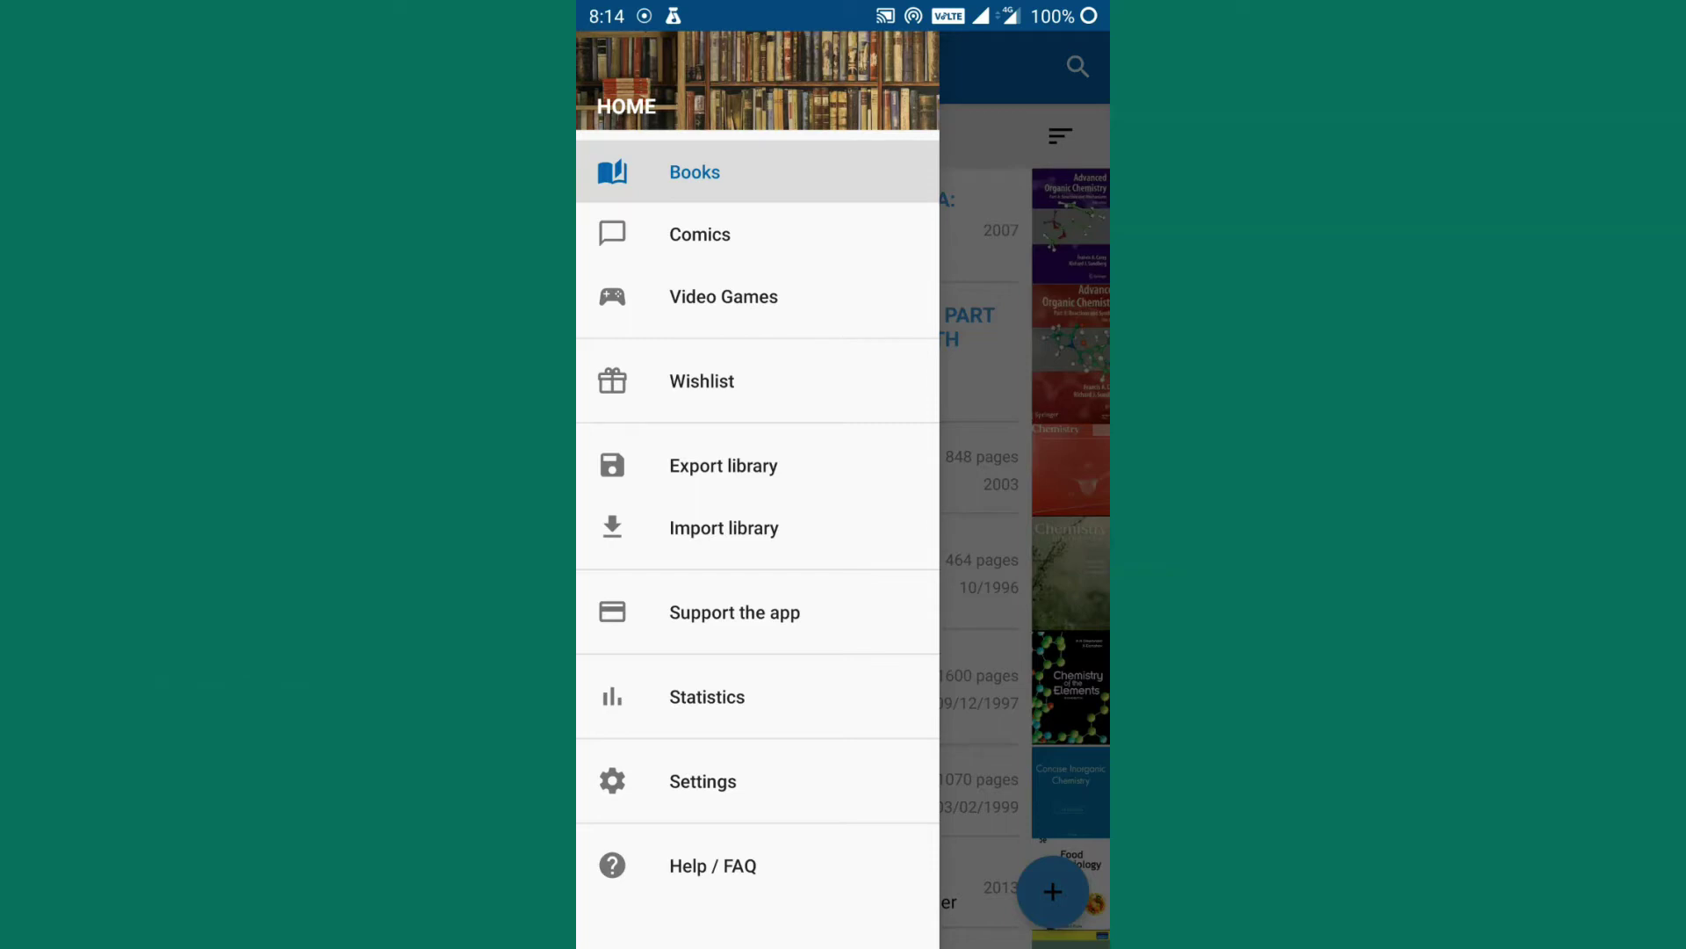
drag(1022, 171, 1025, 96)
click(970, 453)
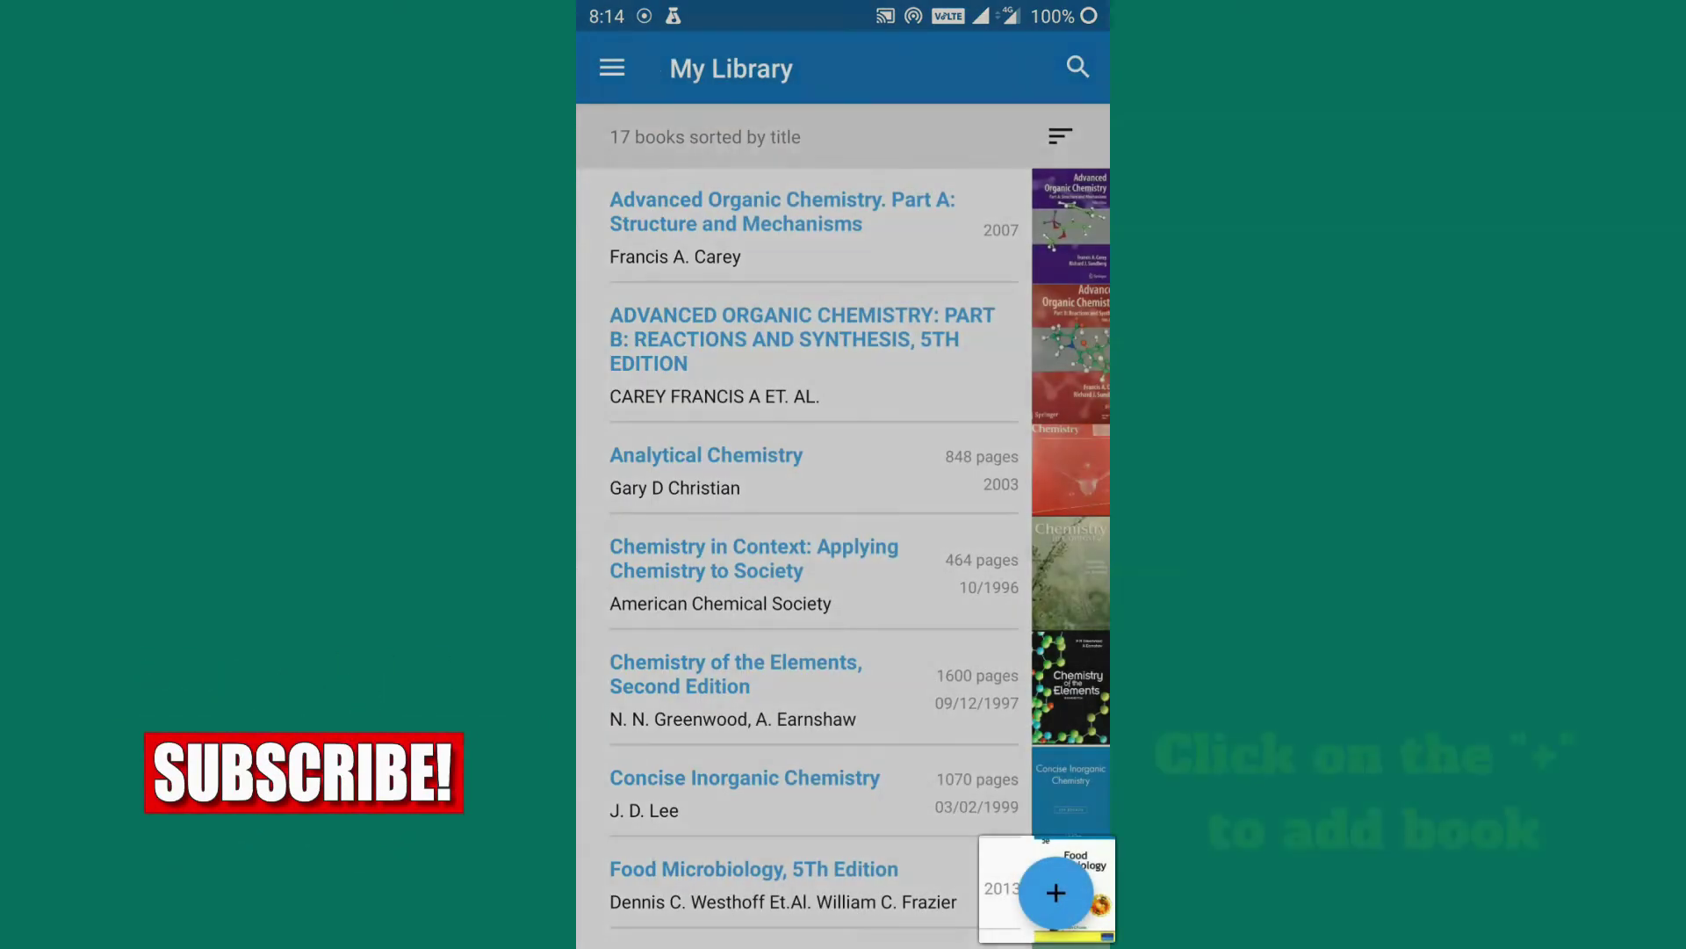
click(1056, 892)
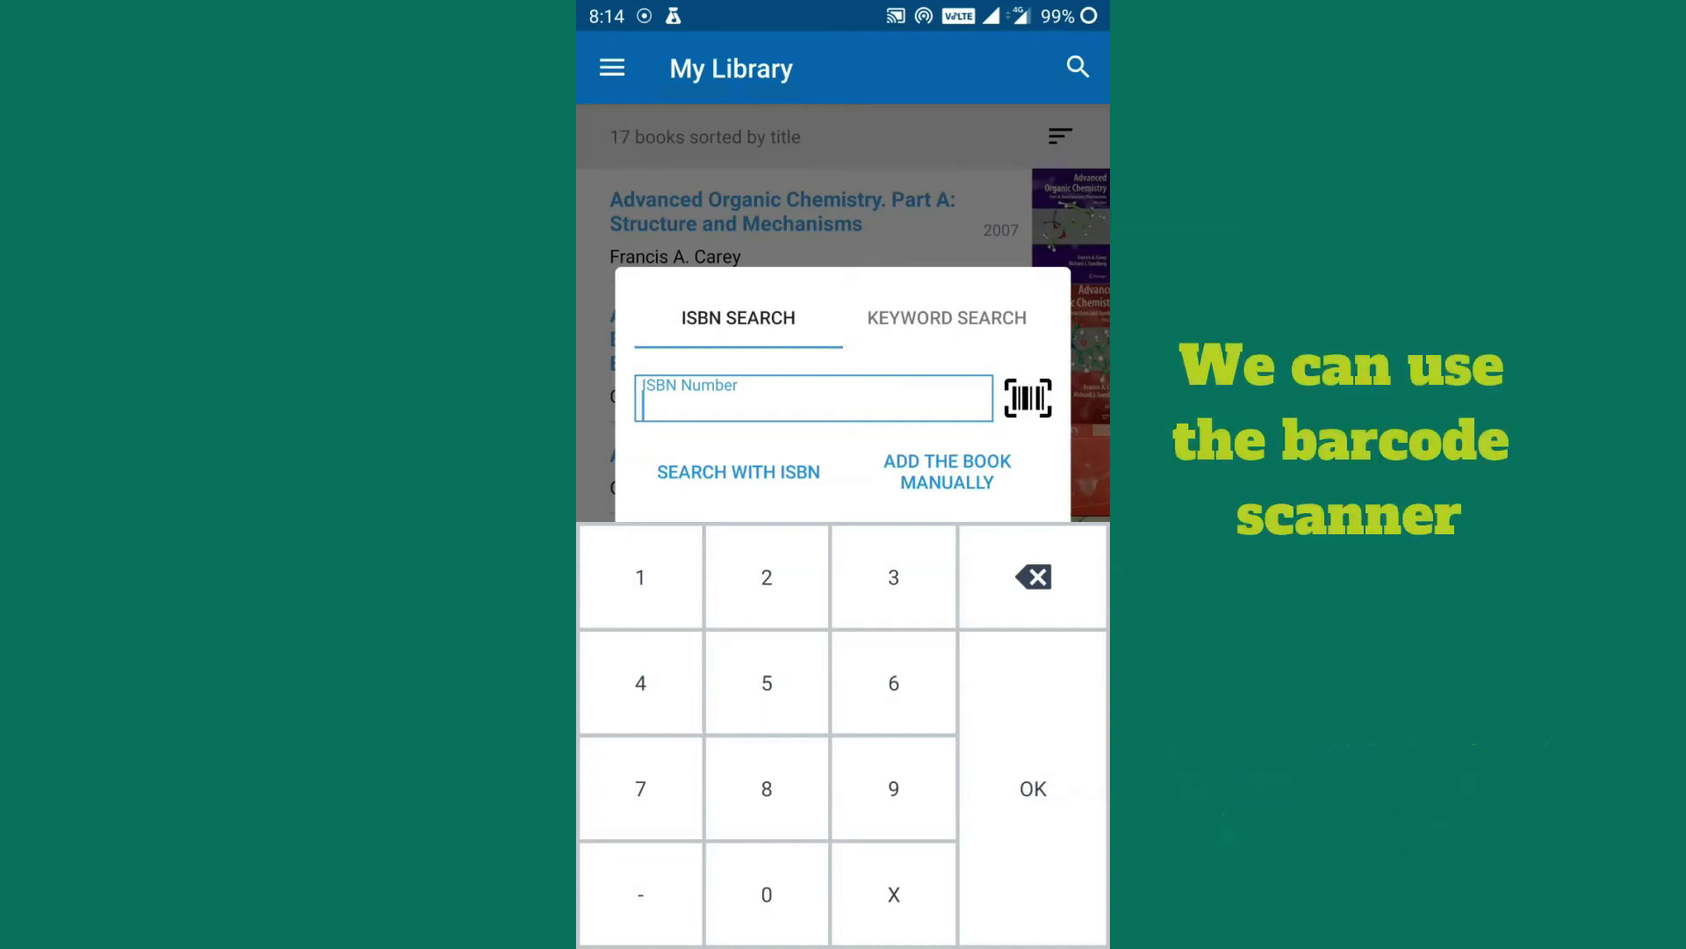
click(1027, 397)
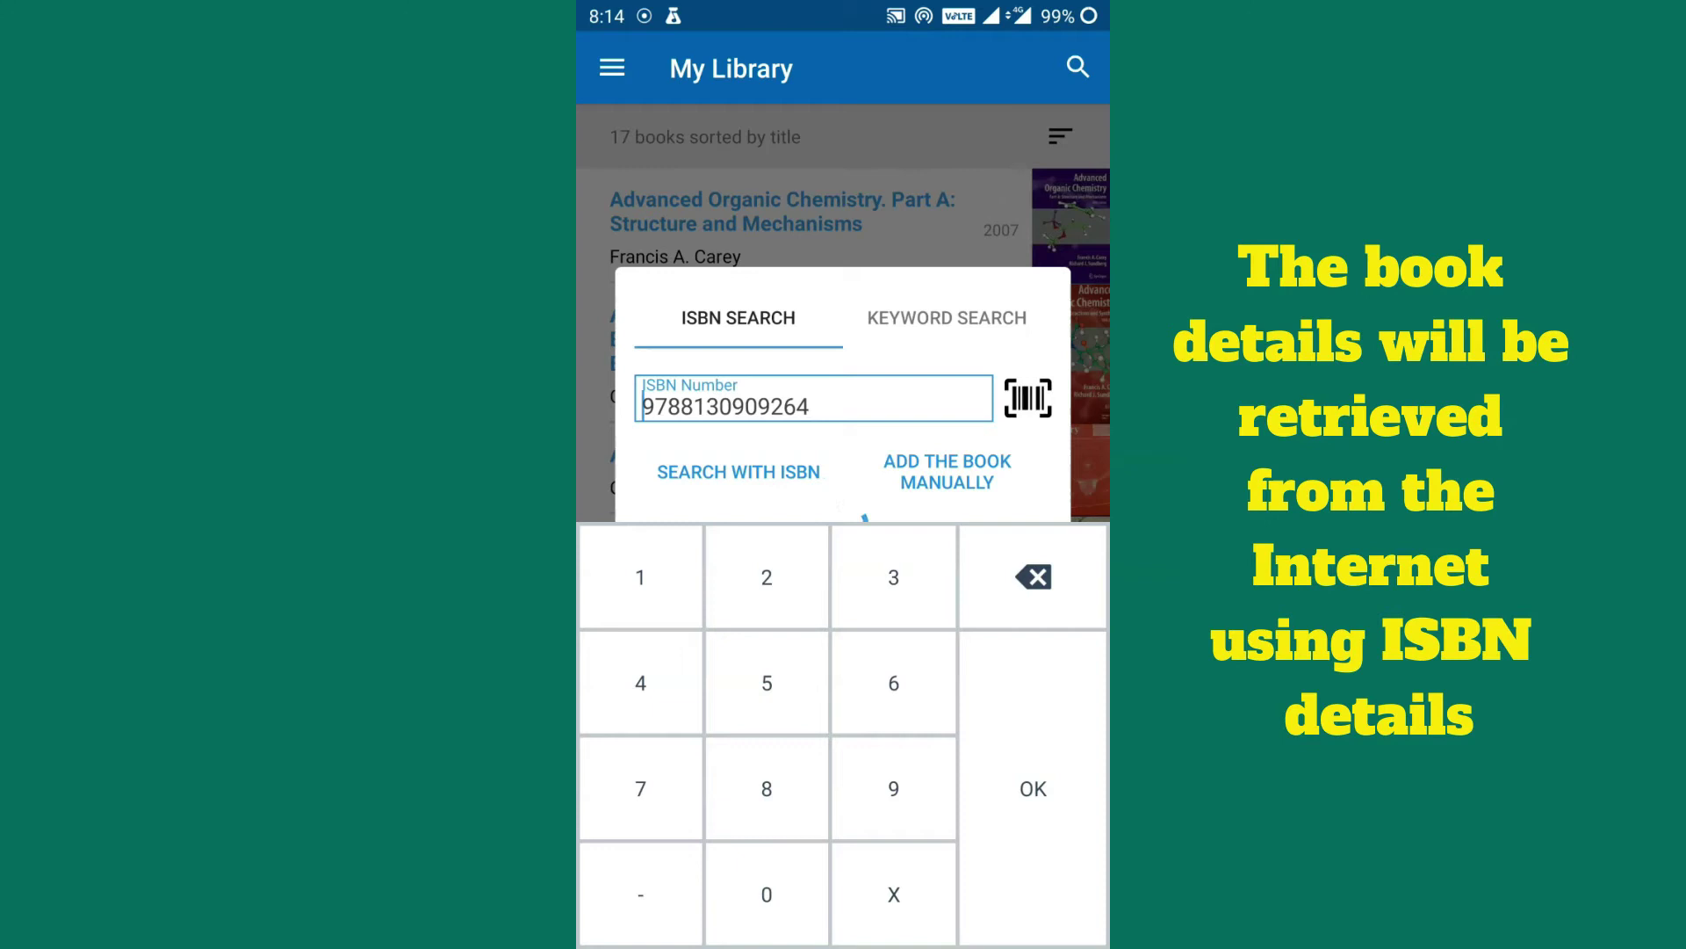
click(1036, 789)
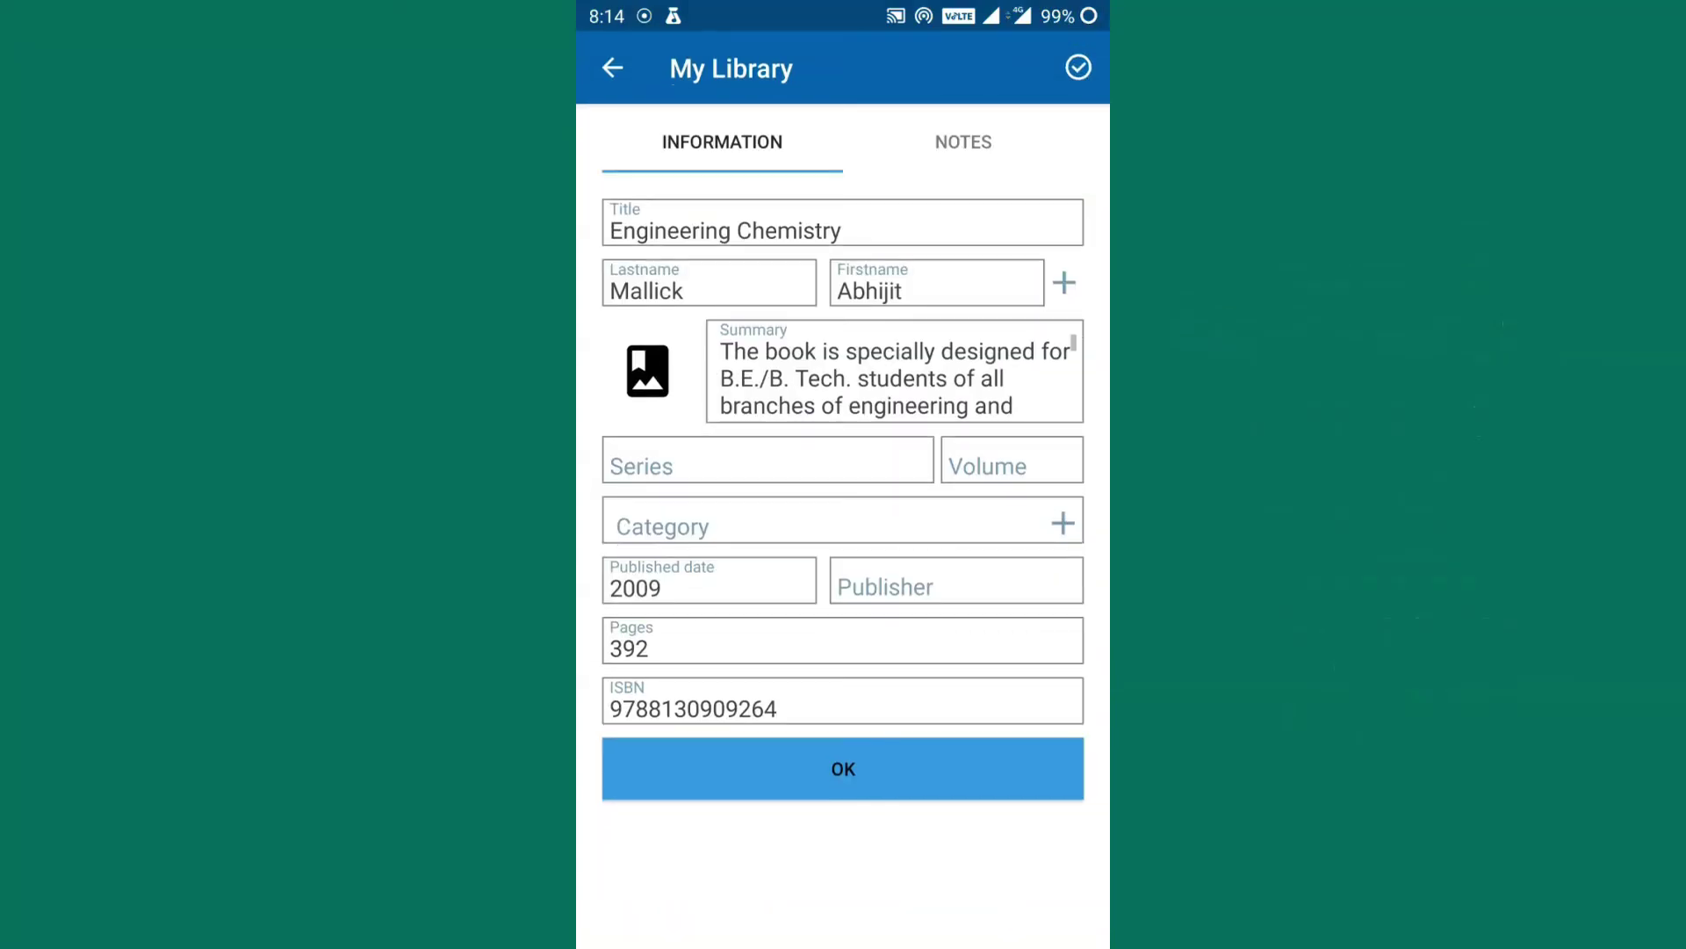
Read Engineering Chemistry's summary, then save the book to reach 18 books.
scroll(896, 378, down, 1)
click(988, 378)
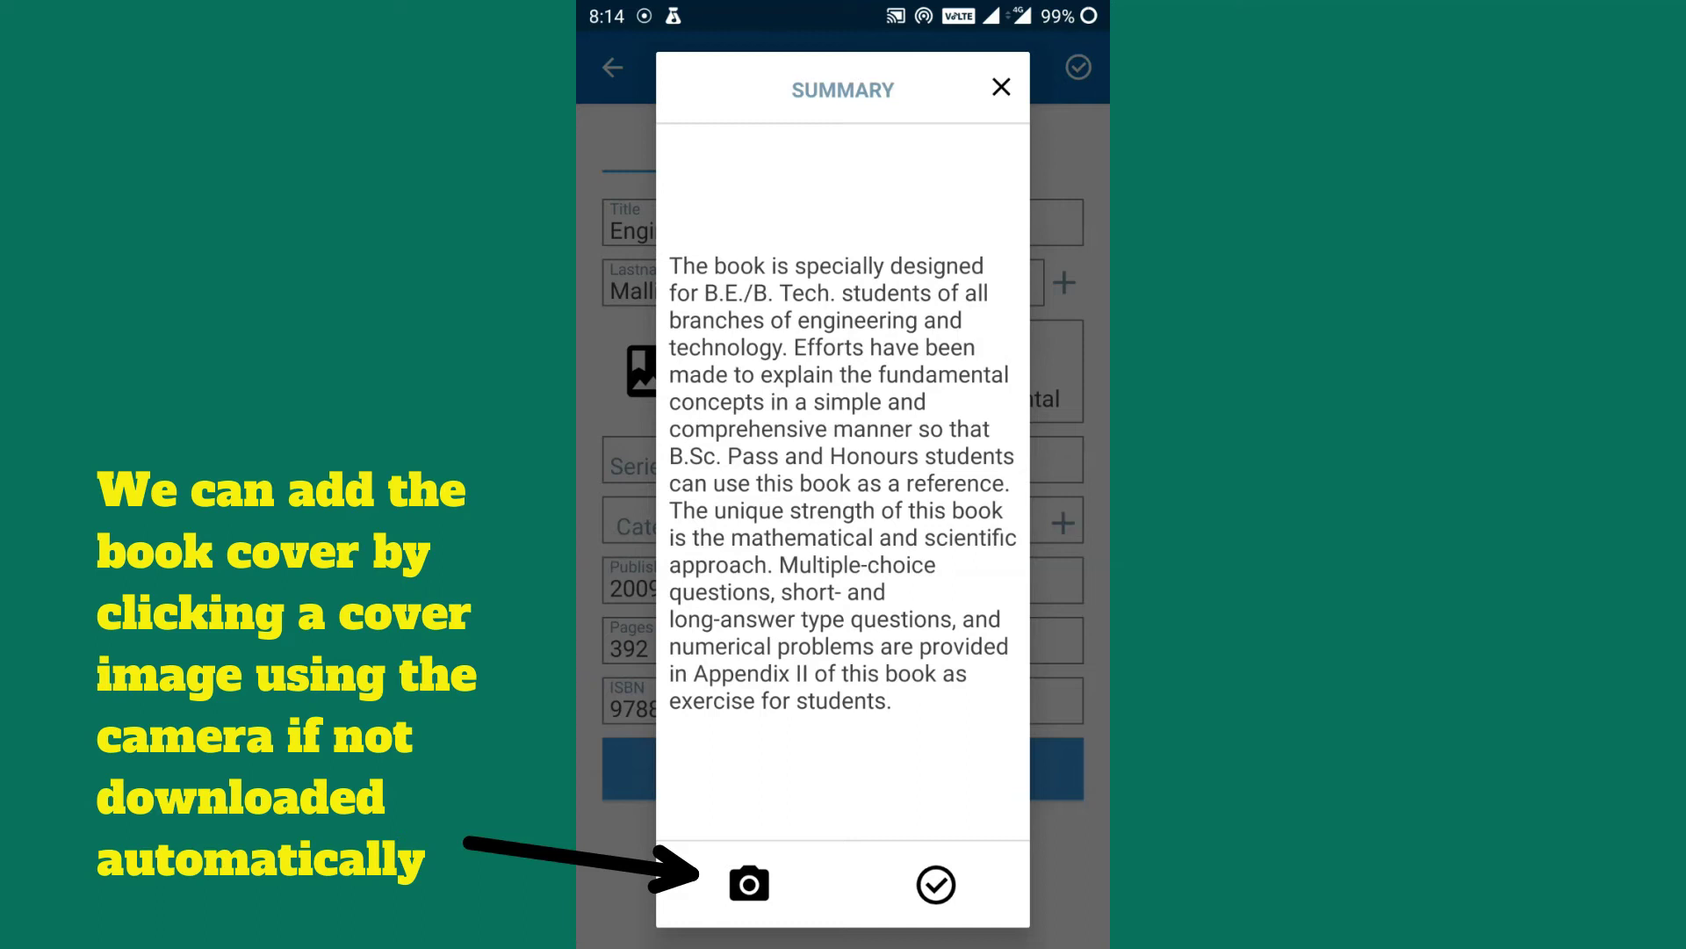
click(937, 885)
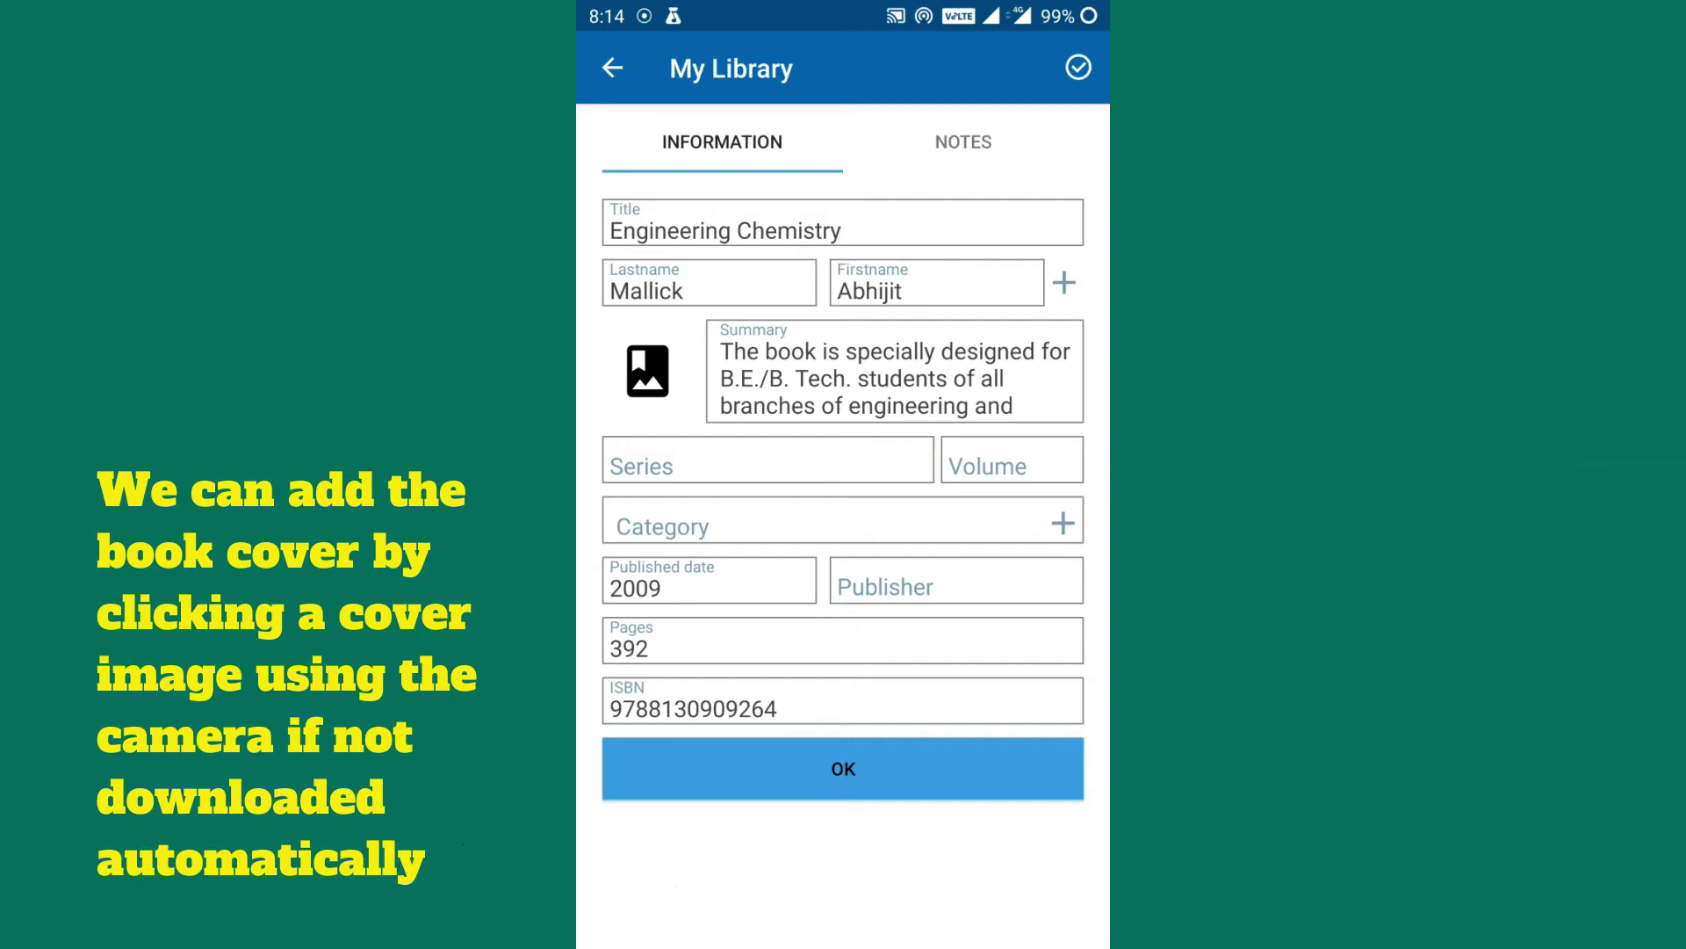
click(924, 770)
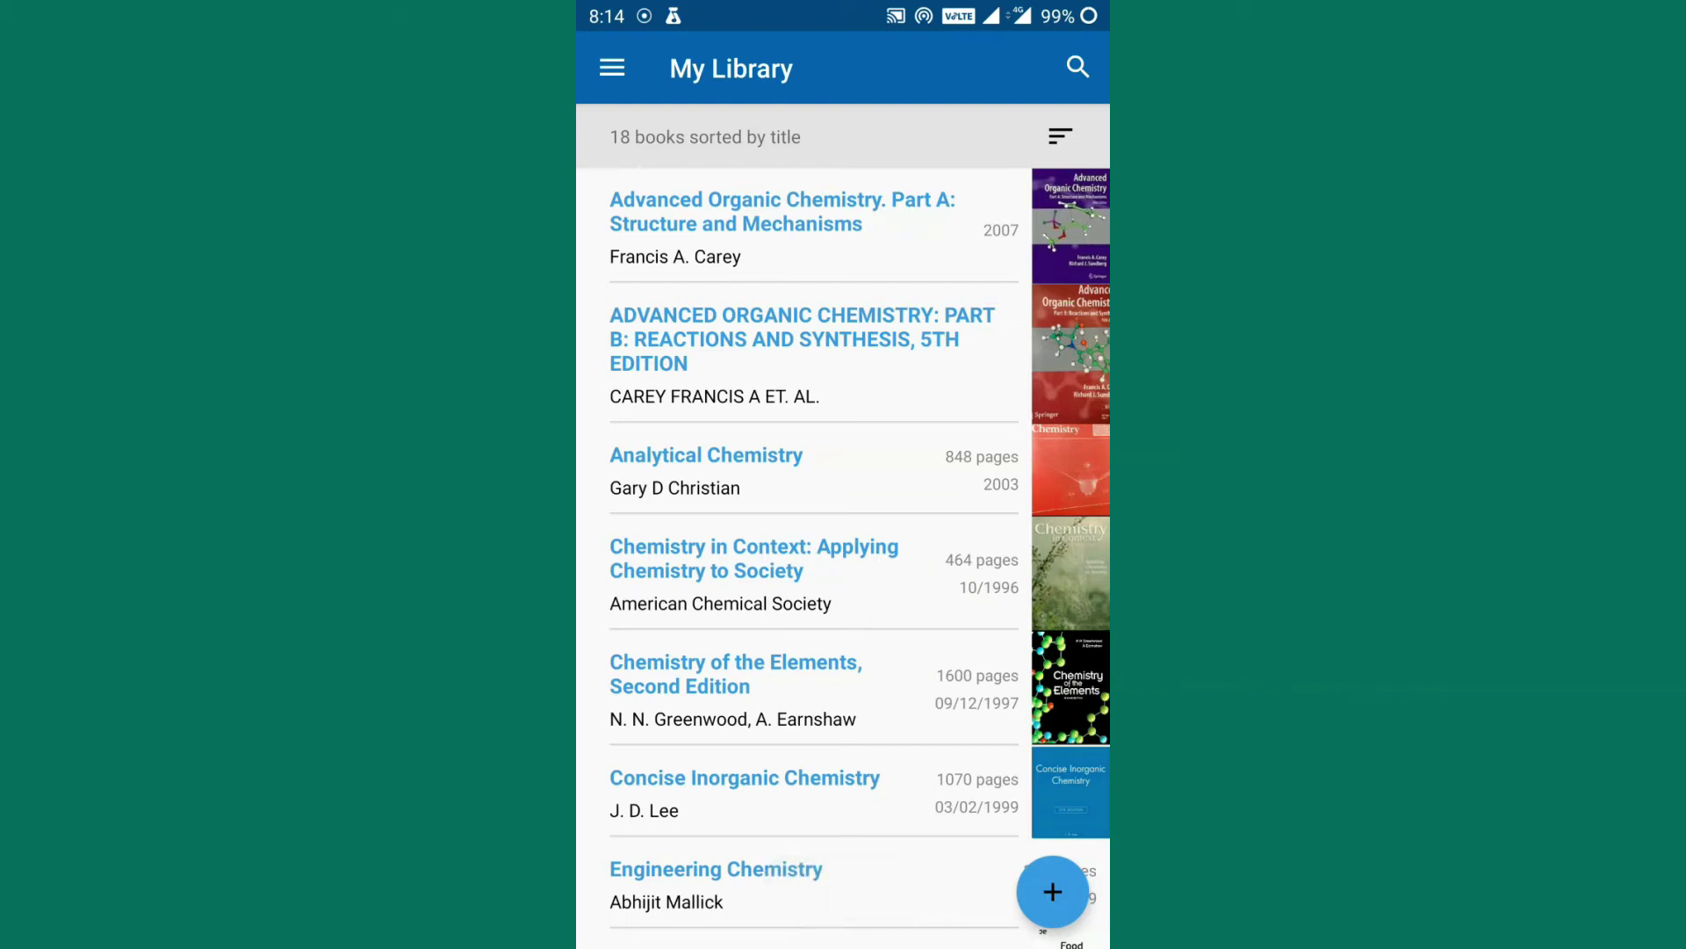
scroll(843, 558, down, 5)
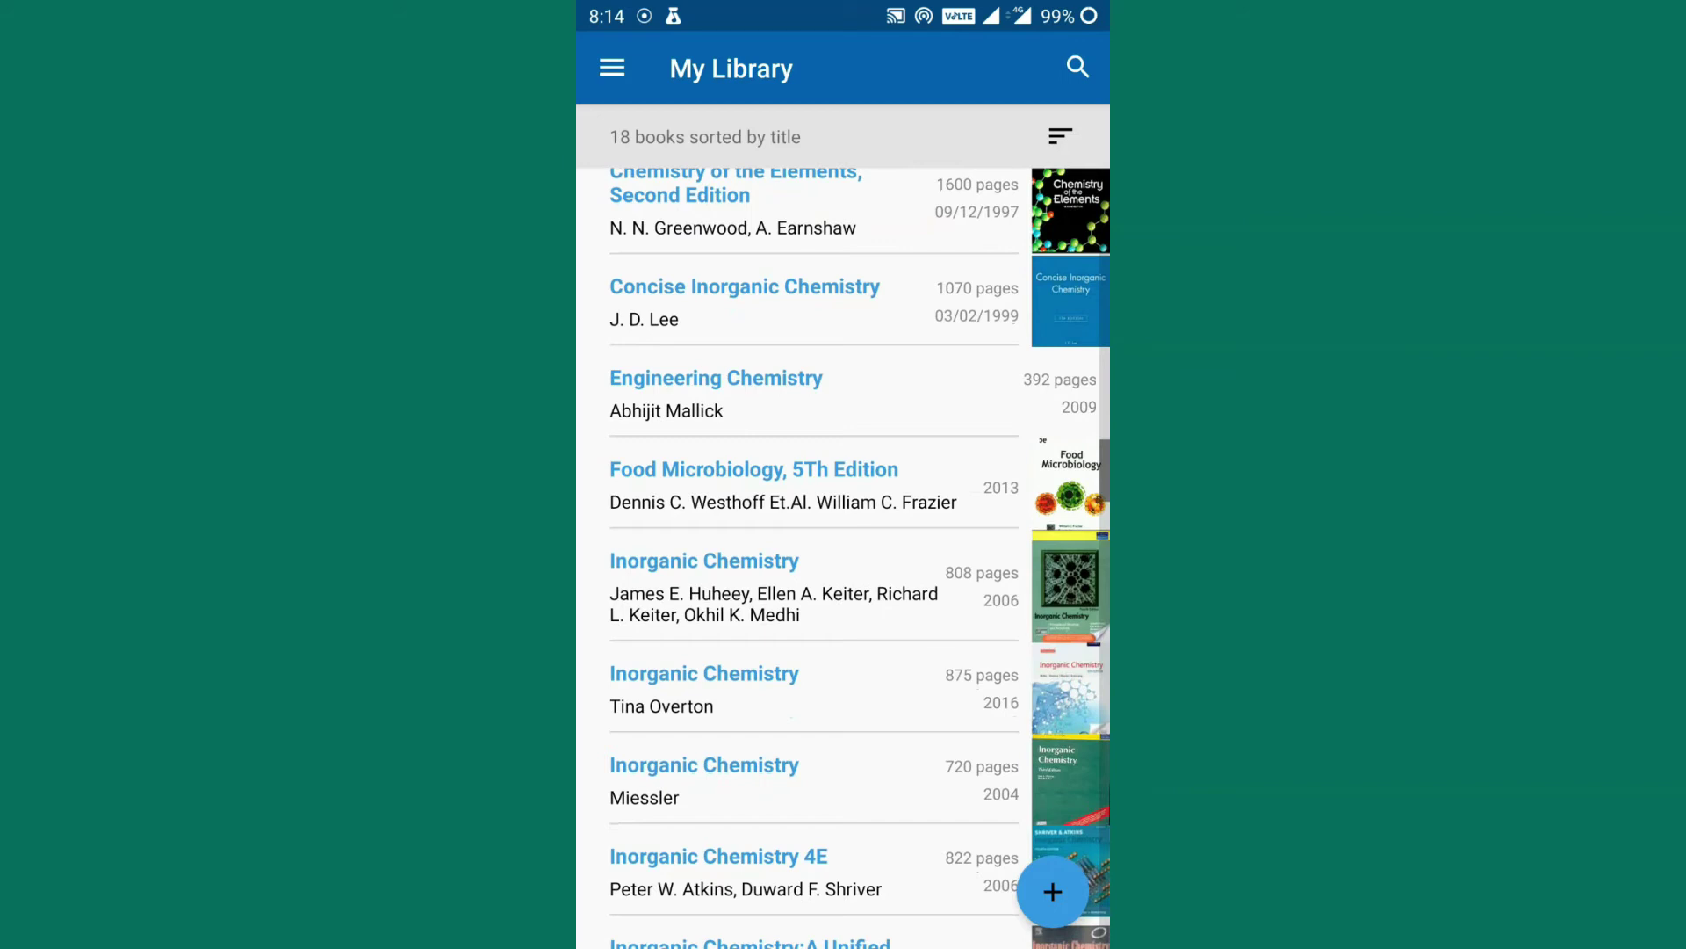
drag(966, 763, 966, 428)
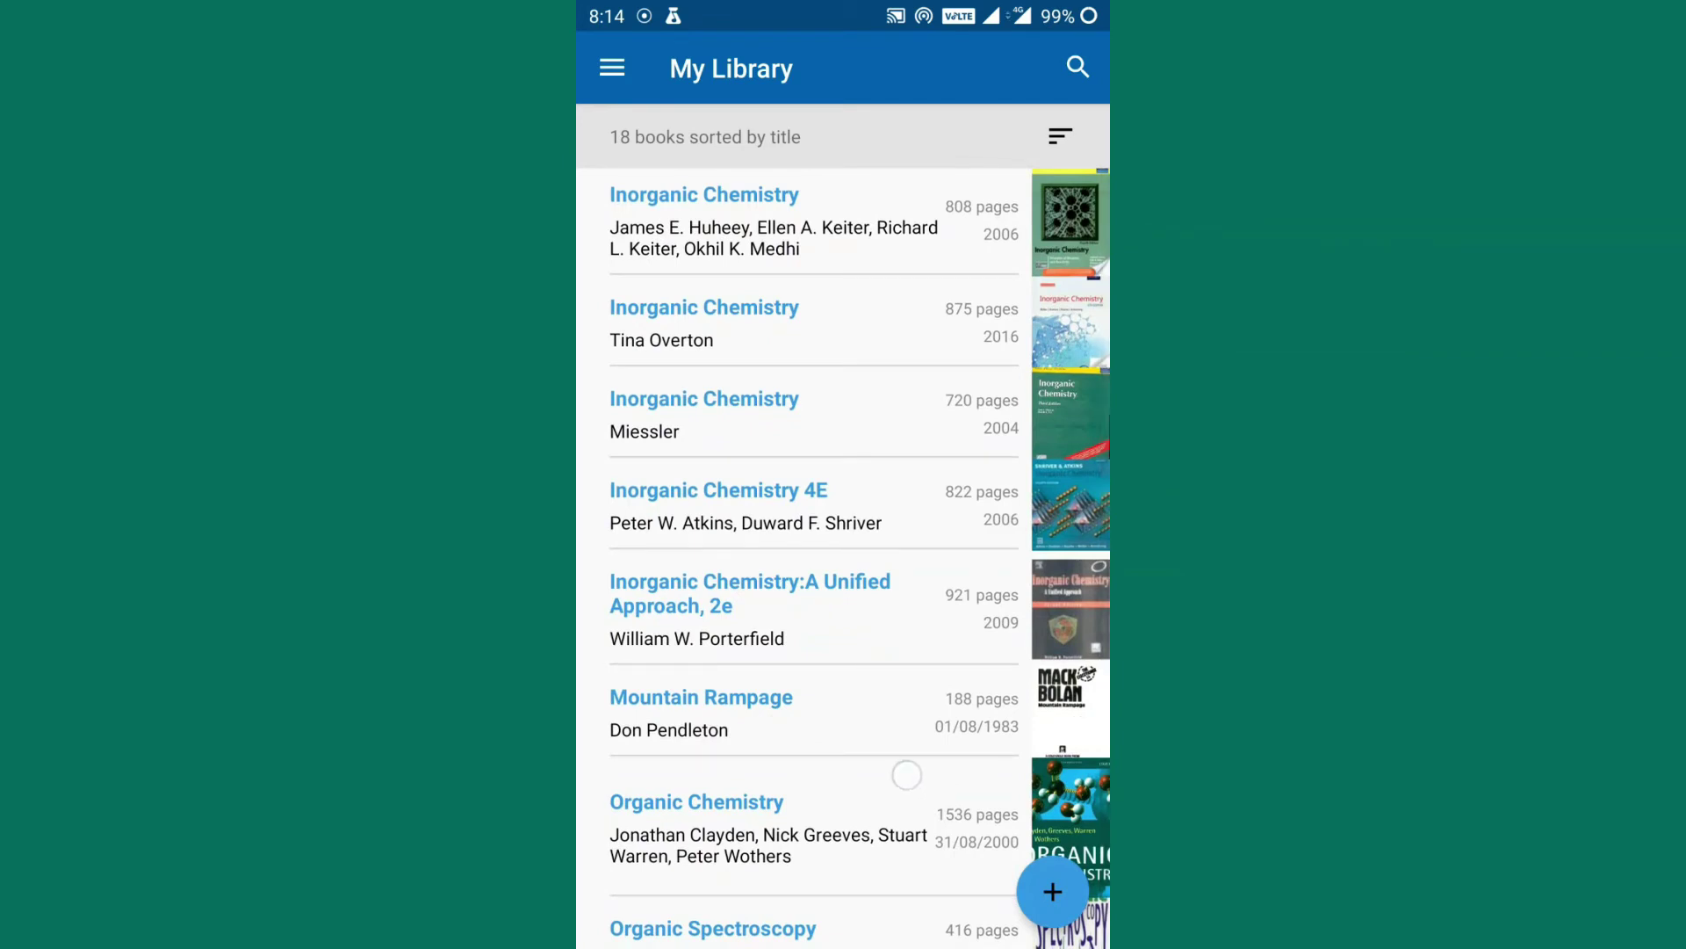
drag(906, 775, 906, 527)
drag(894, 730, 893, 696)
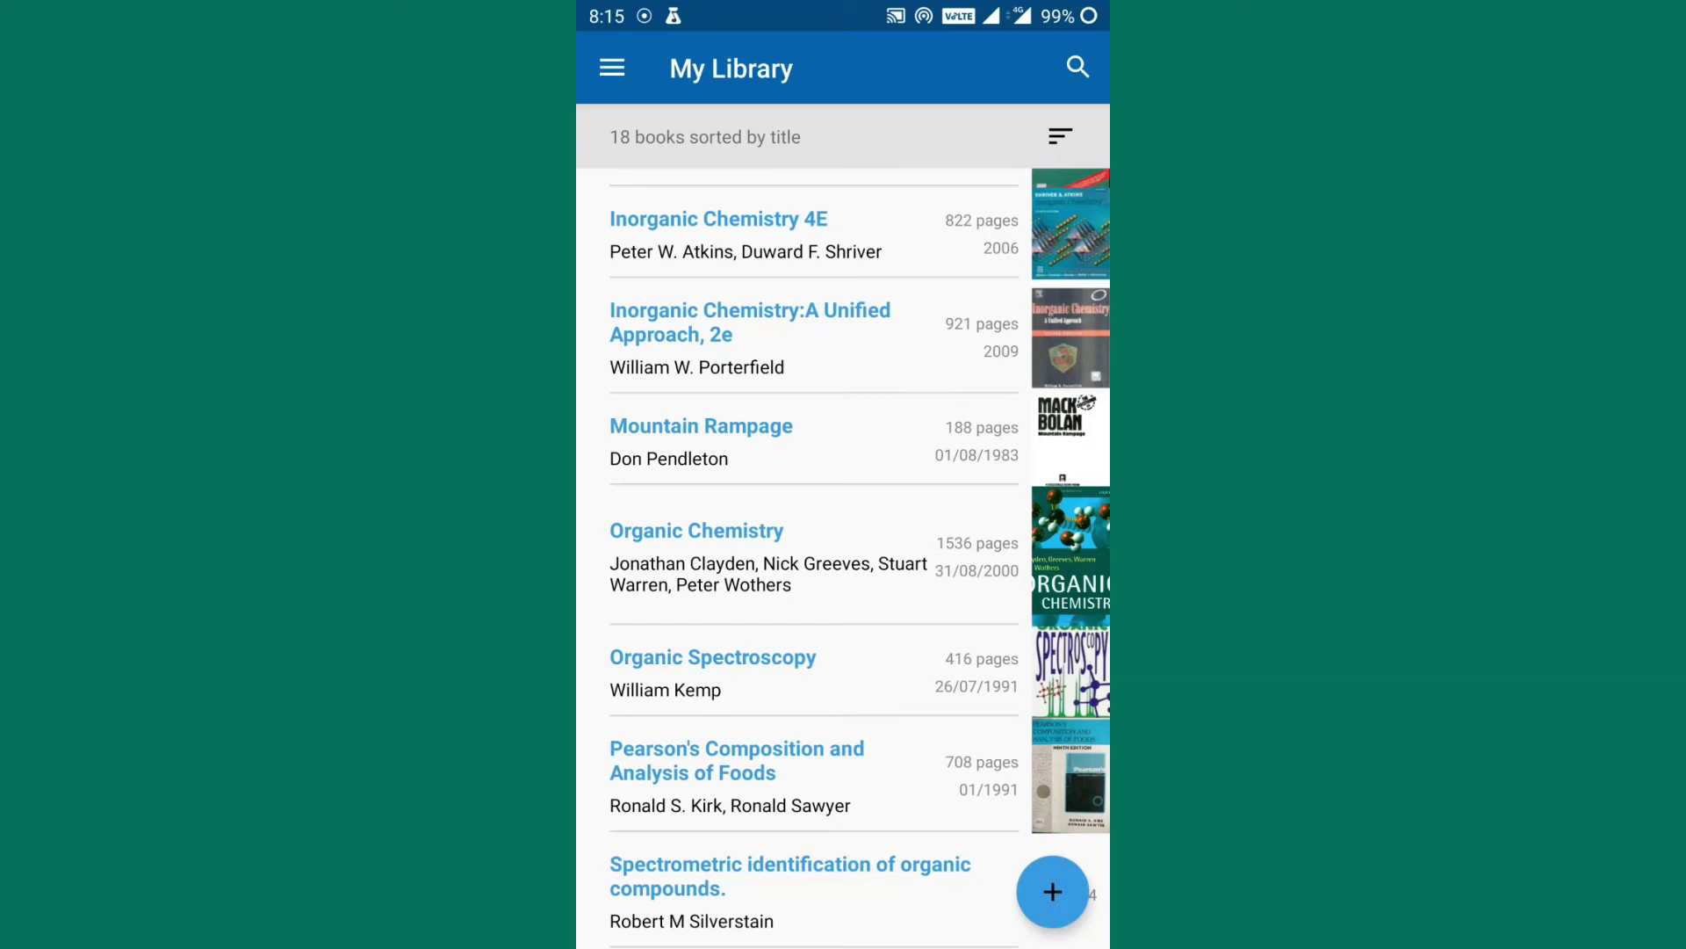
Scan the barcode of Elementary Organic Spectroscopy by Y. R. Sharma into a new book form.
click(1052, 891)
click(1037, 407)
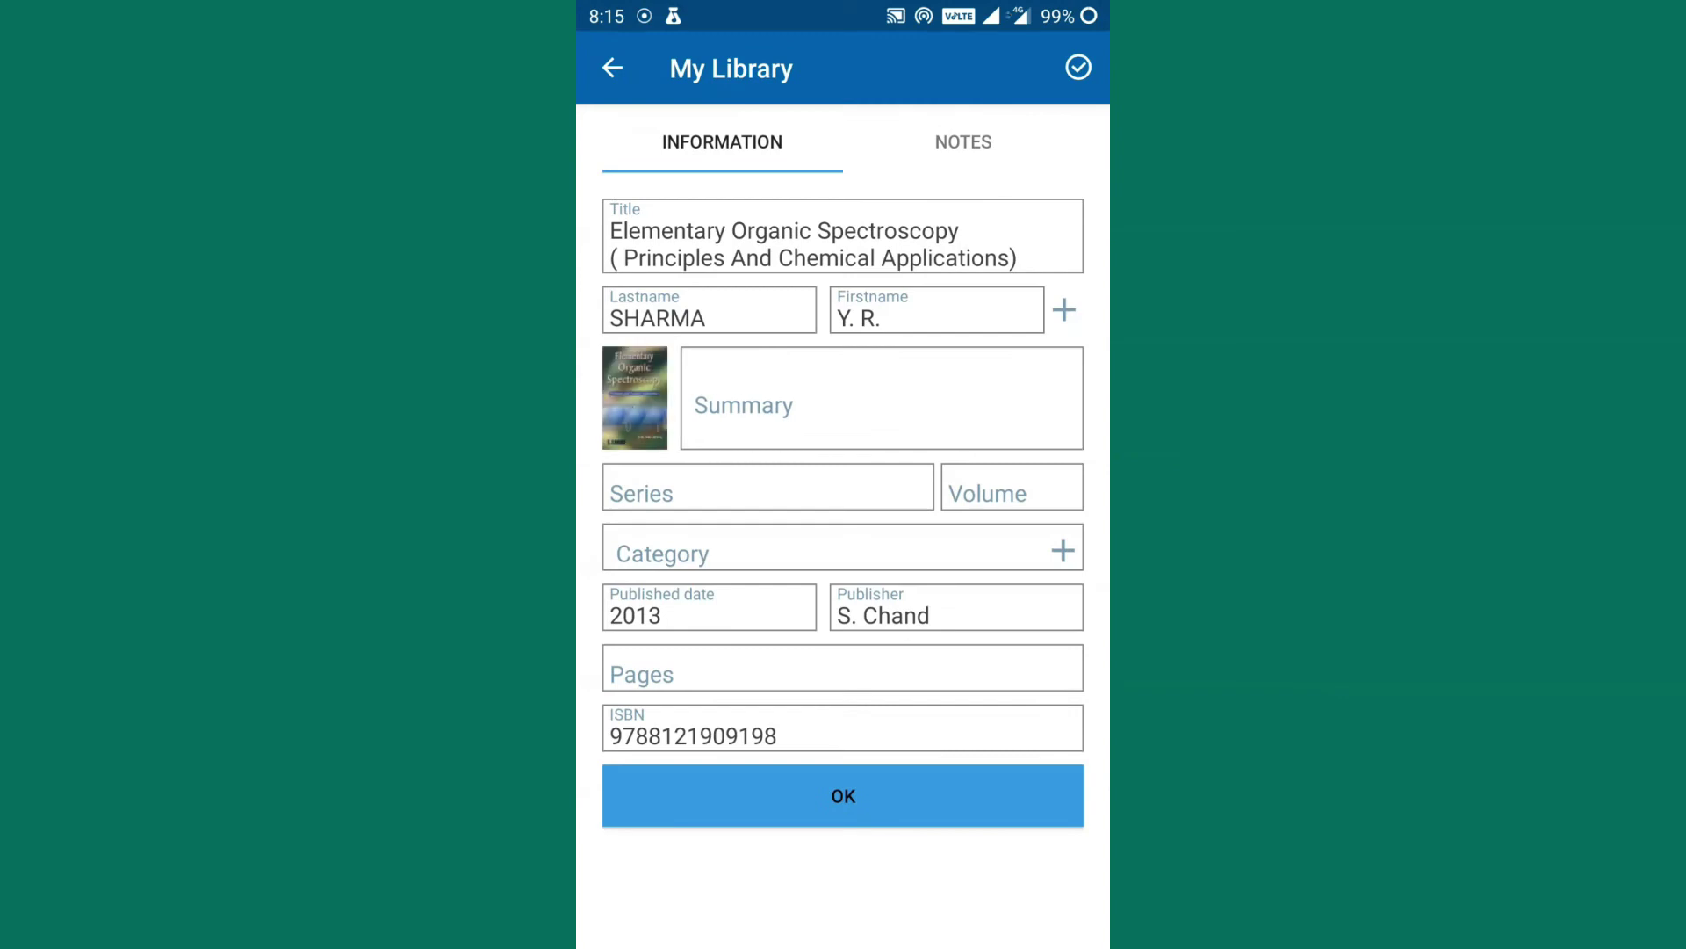
click(882, 398)
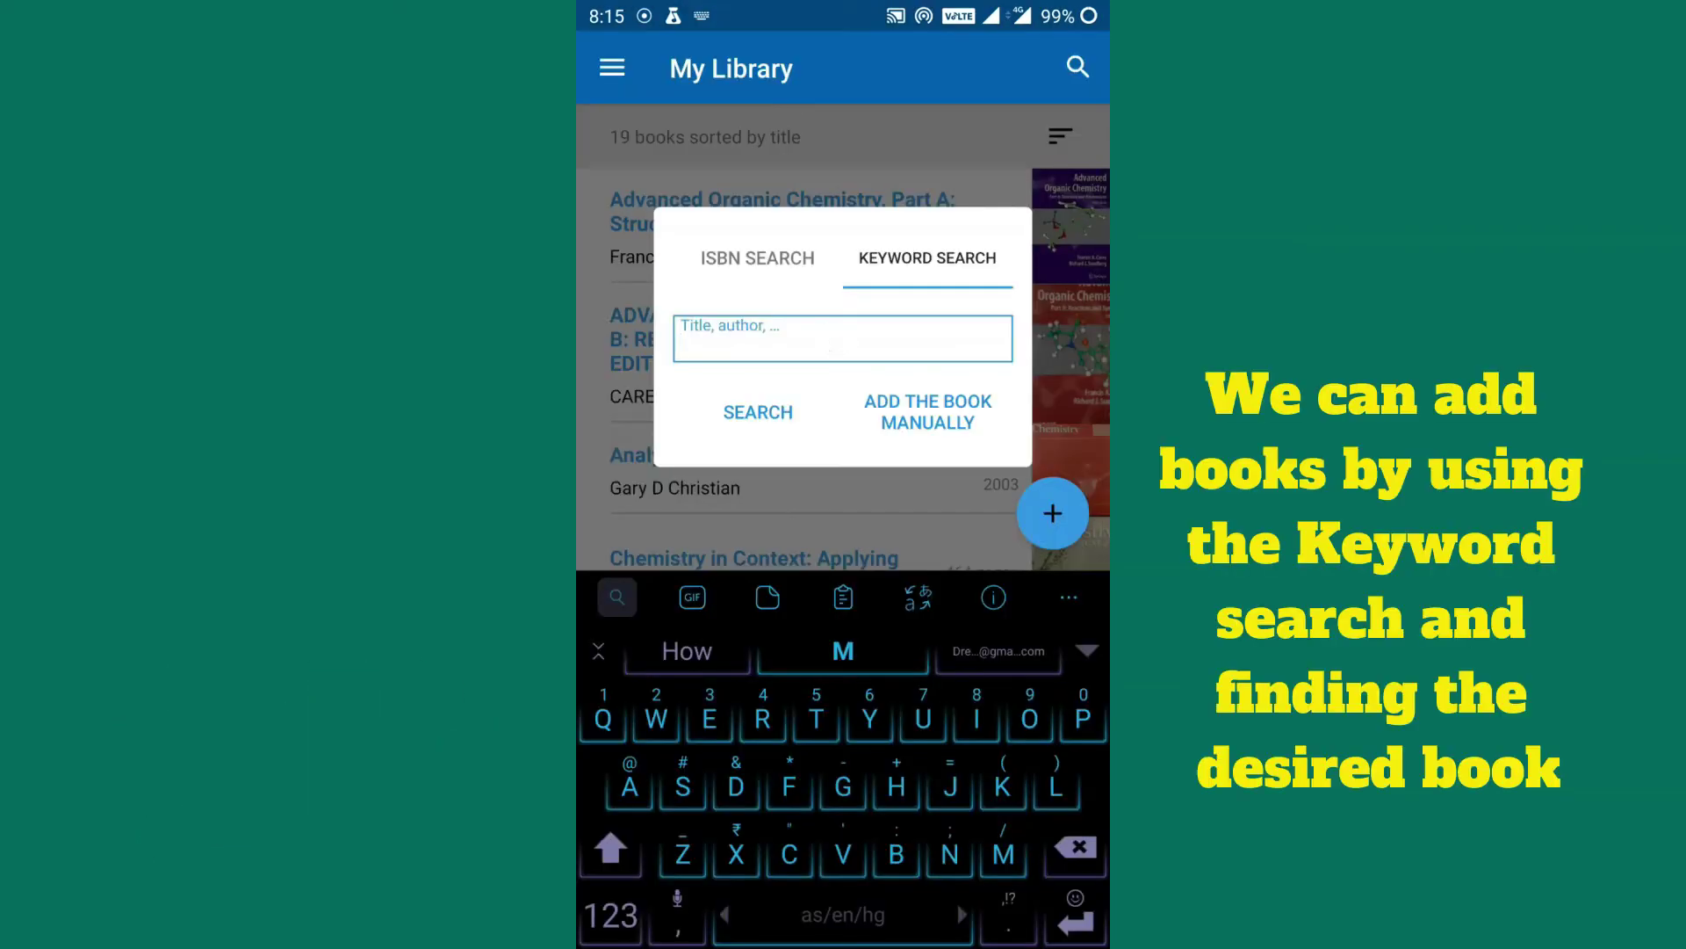
Search online for 'Atkins' and pick Dr. Atkins' Vita-Nutrient Solution from the results.
text(Atkins)
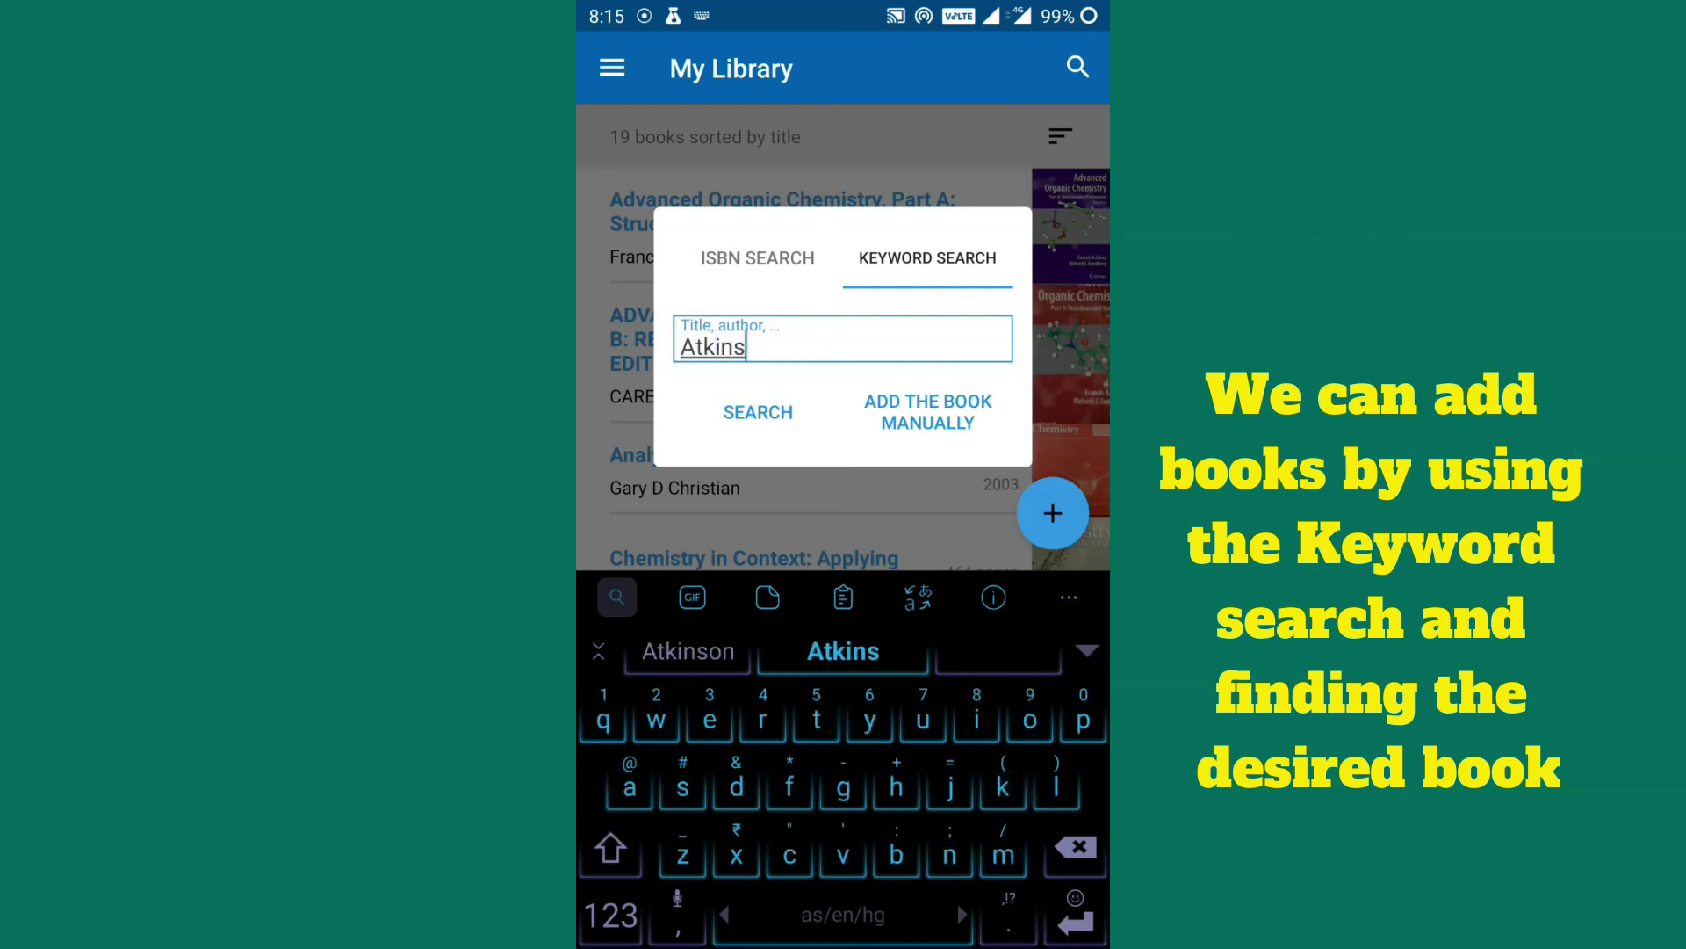
click(758, 412)
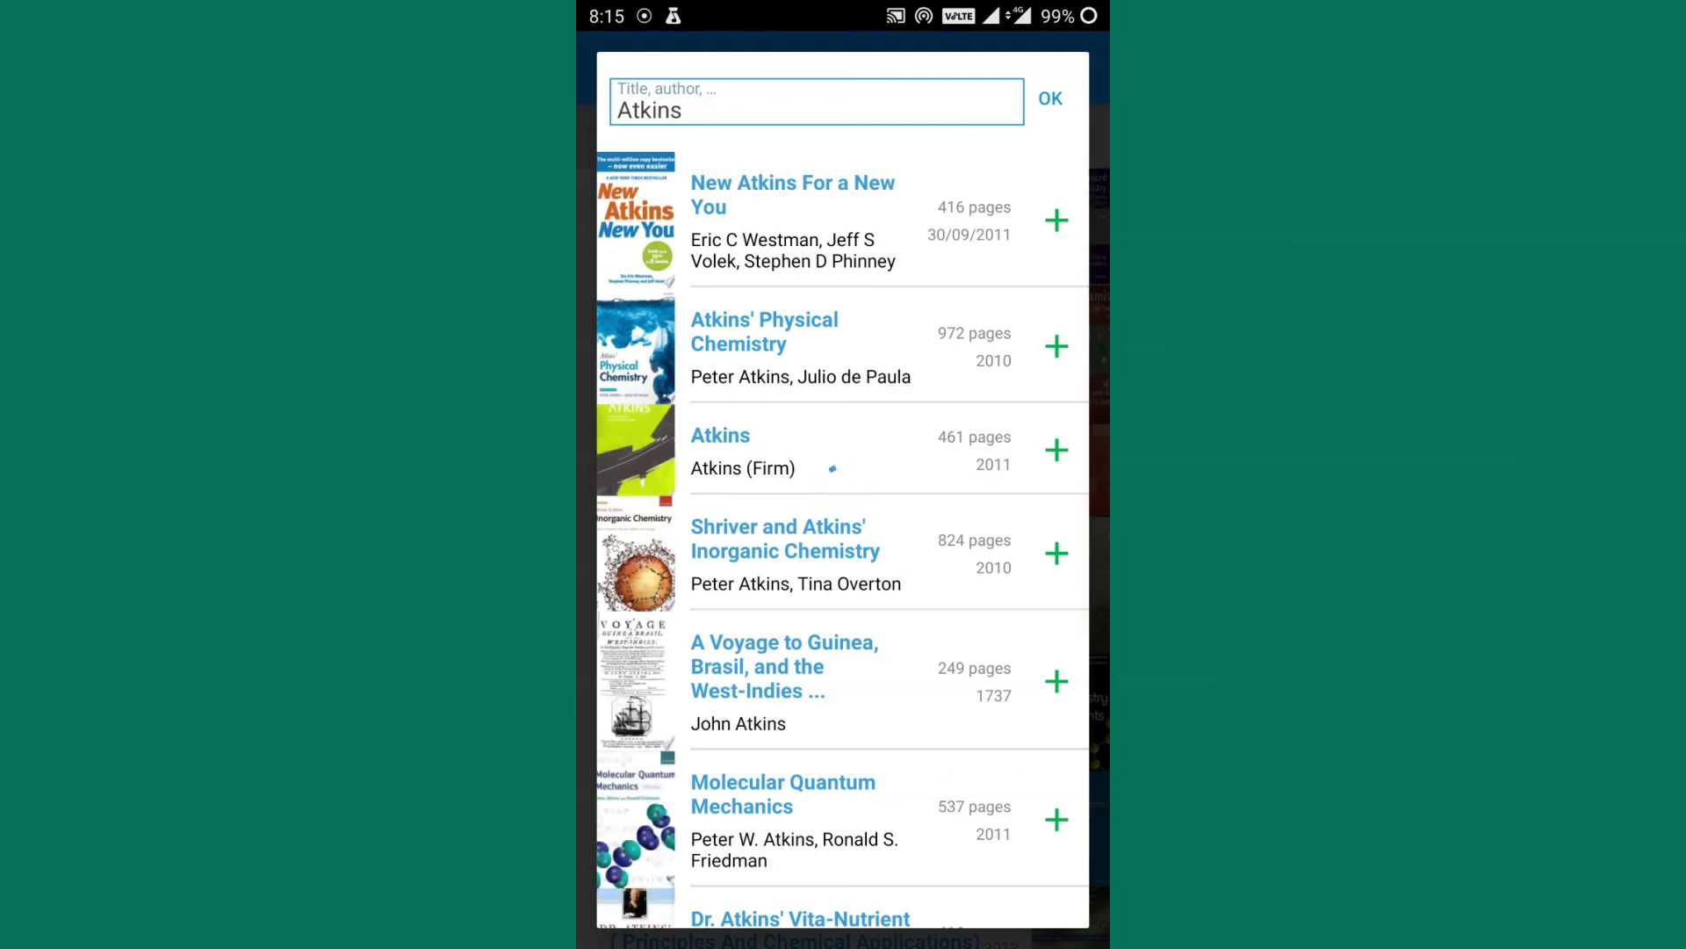
scroll(843, 492, down, 2)
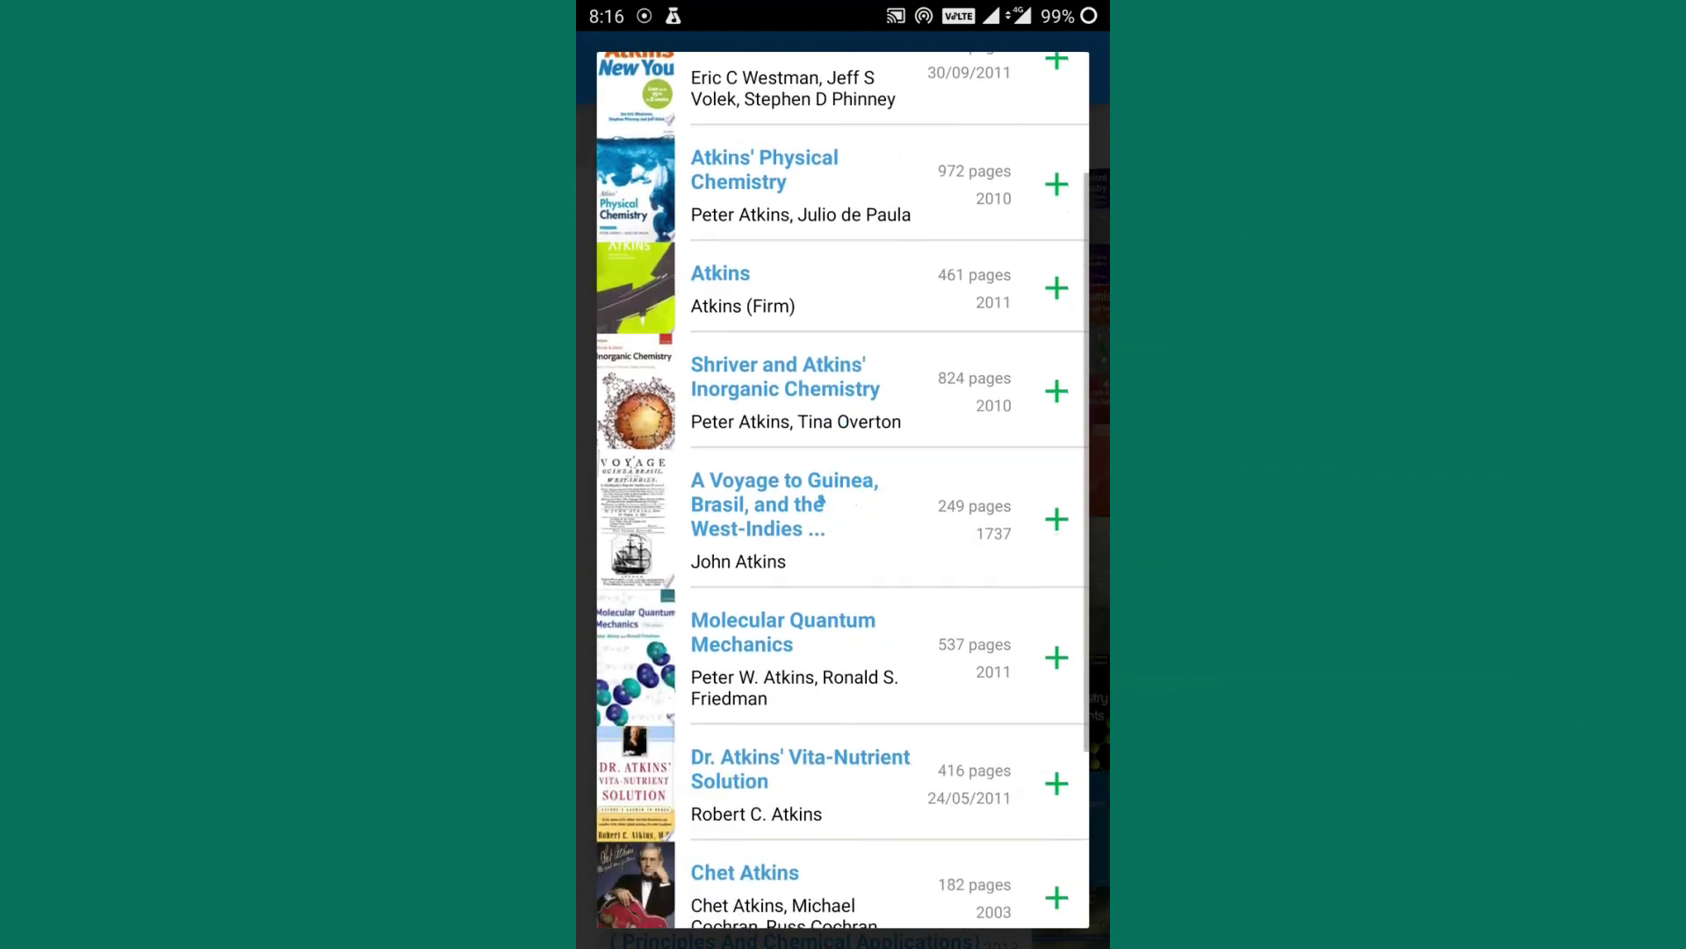
click(941, 755)
Export the 19-book library with the default options, then open the Support the app page.
click(612, 67)
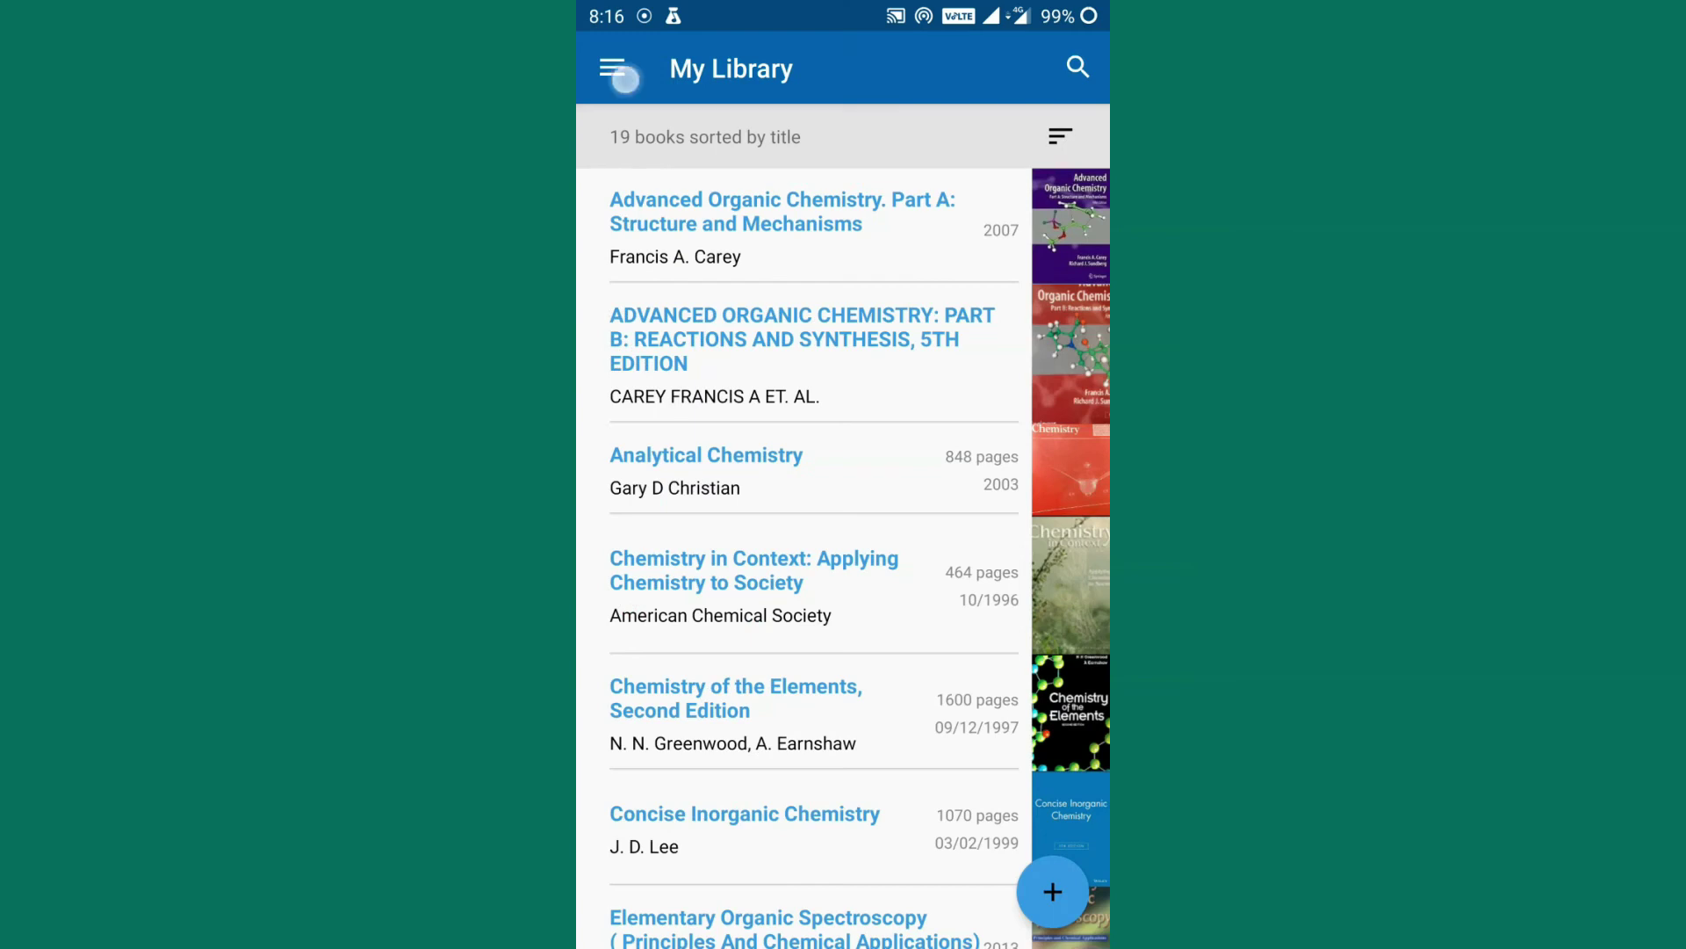
click(723, 466)
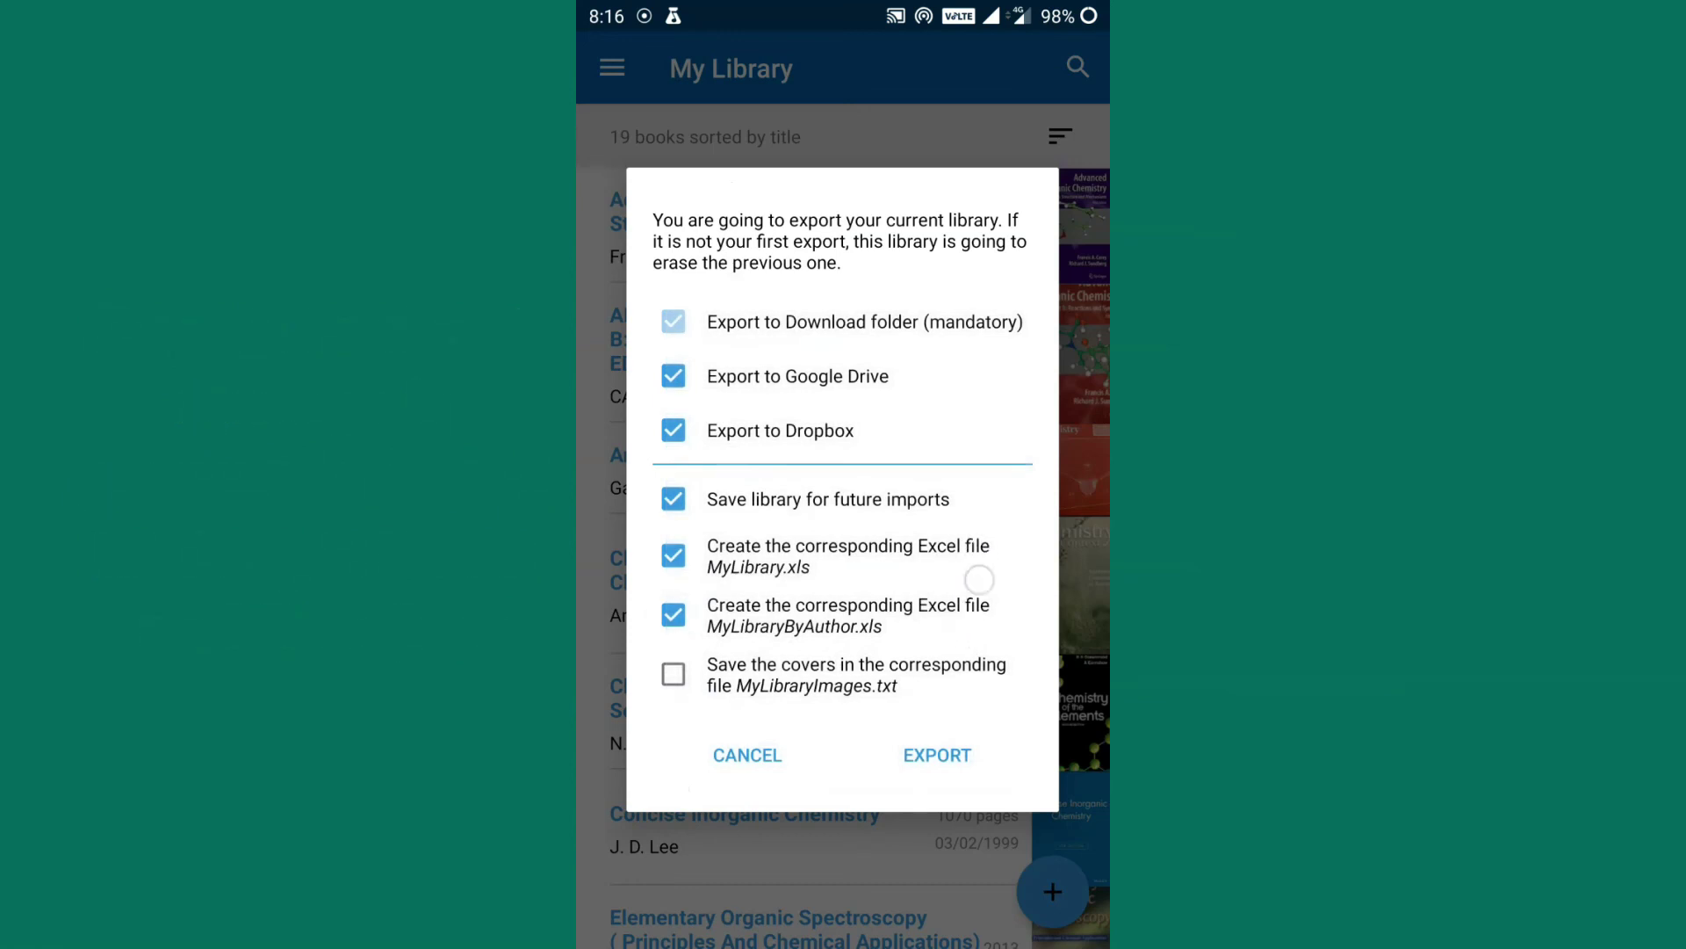
click(937, 755)
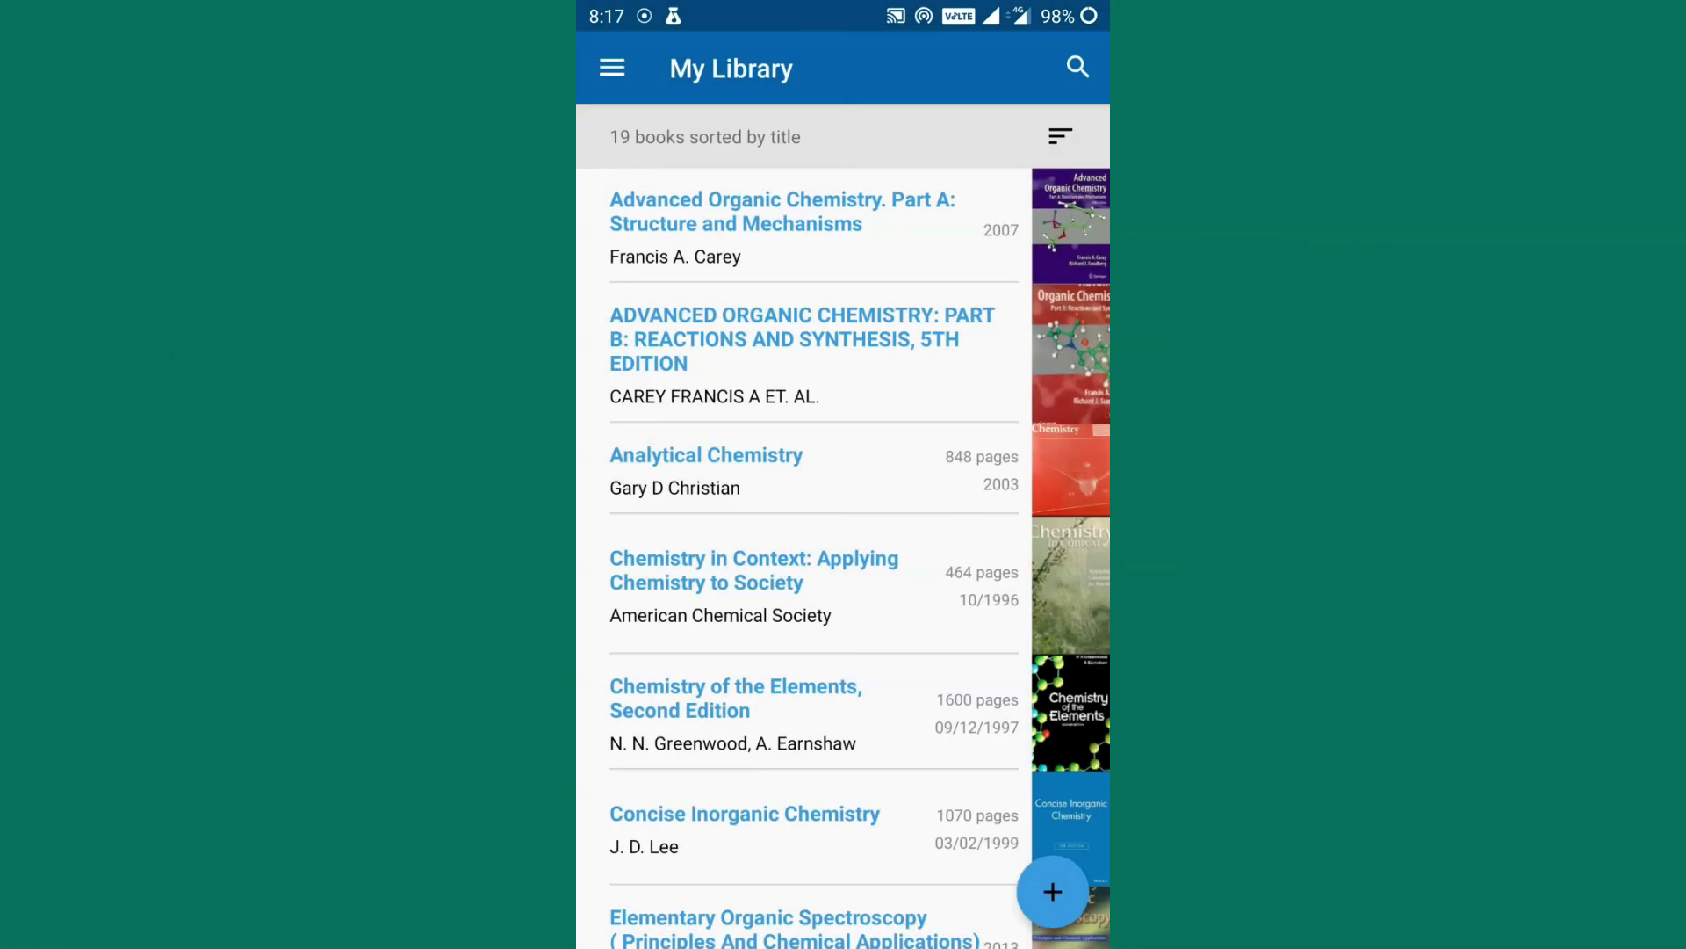
click(612, 68)
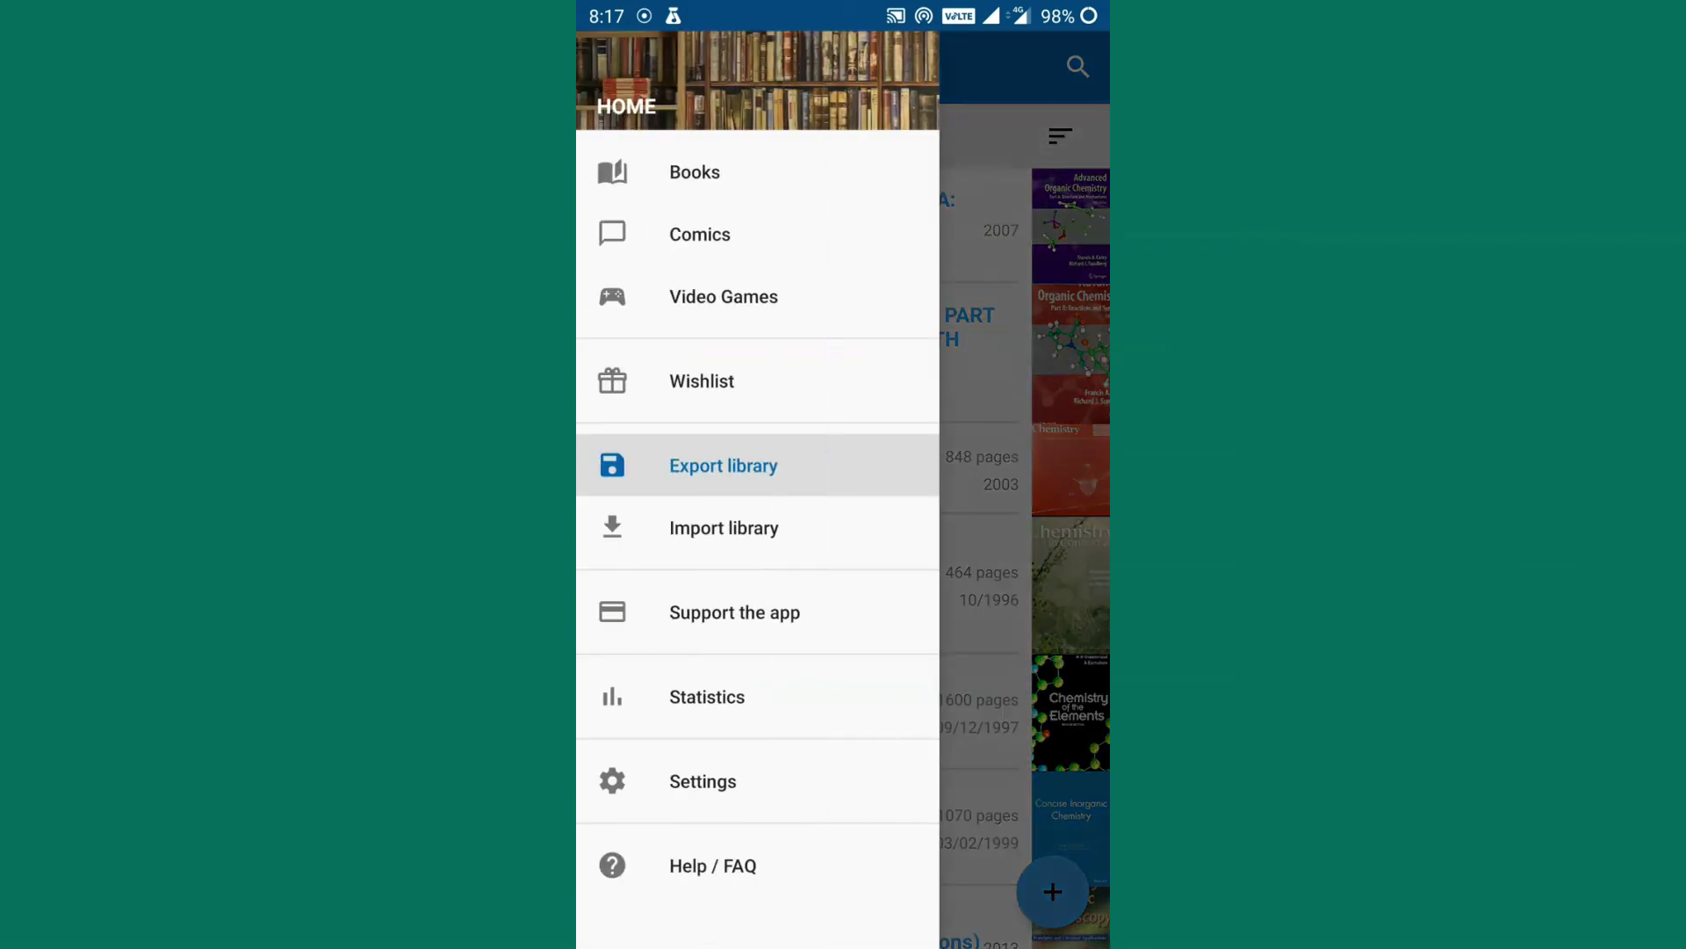
click(872, 597)
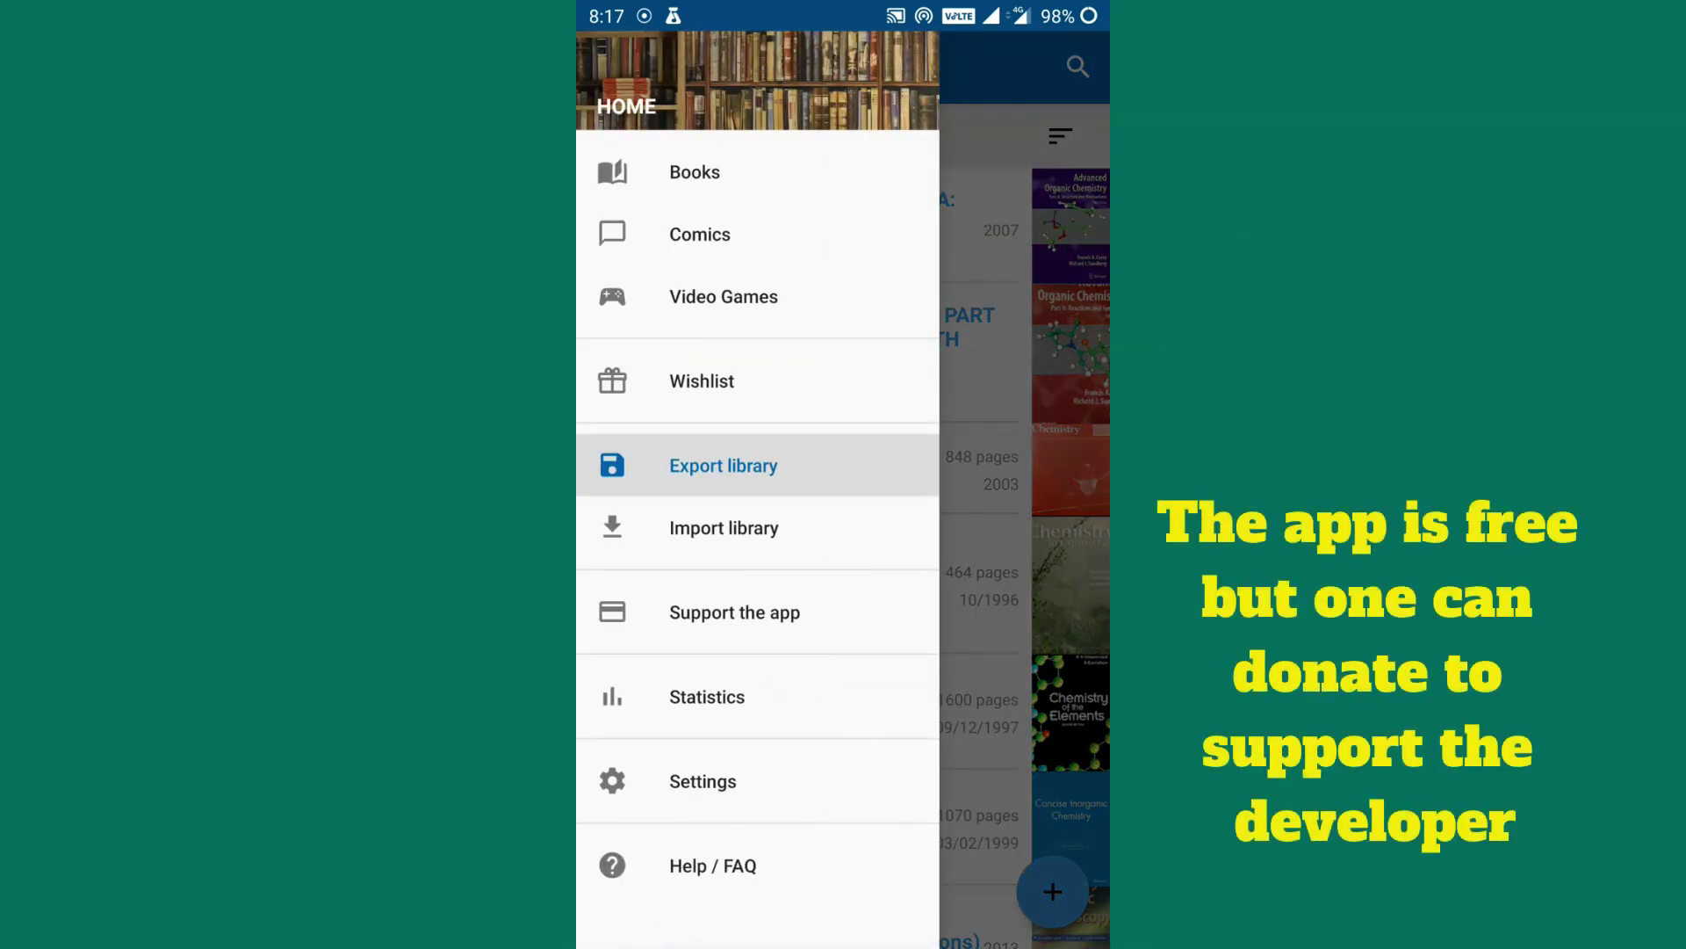